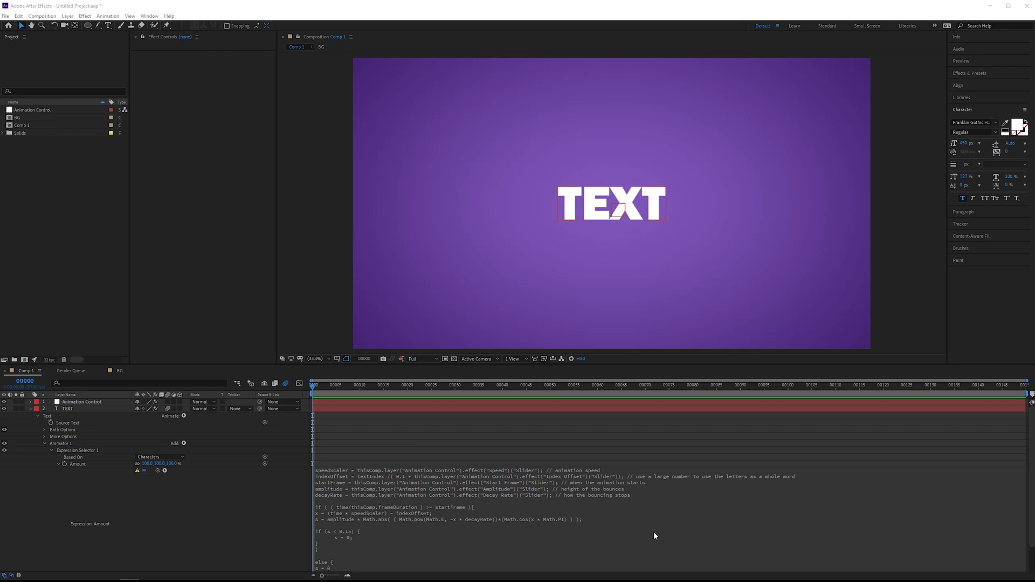
Retype the text as WEIGHT and centre the layer in the composition
click(618, 241)
double_click(629, 213)
text(WEIGHT)
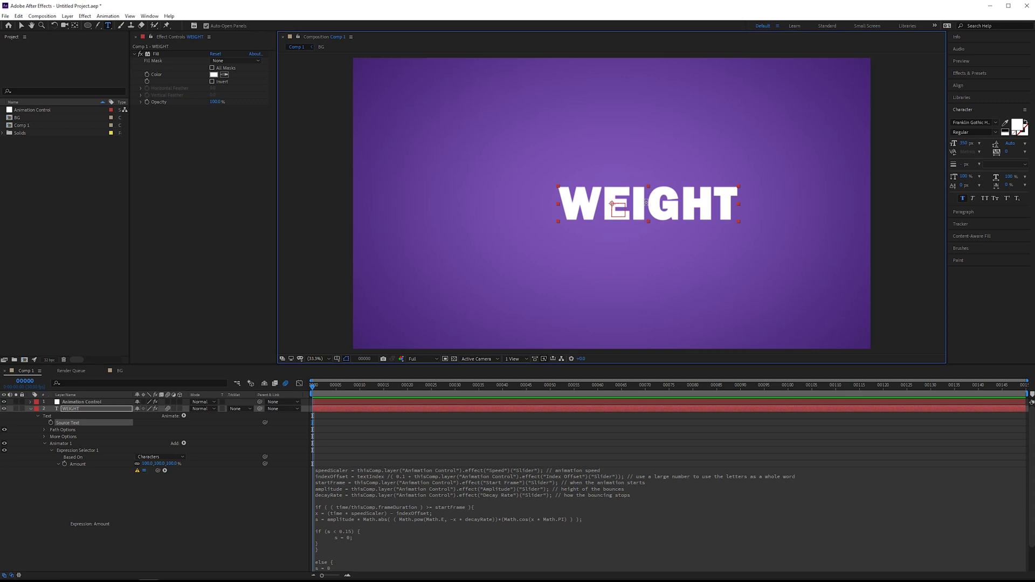
key(ctrl+alt+Home)
key(ctrl+Home)
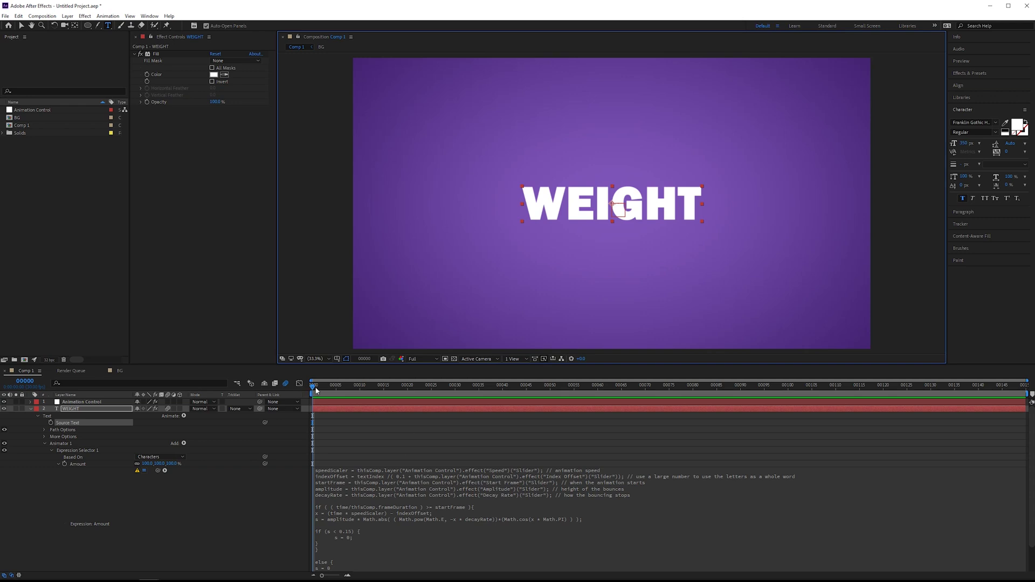
Turn on composition motion blur and preview the animation from the start
drag(313, 385, 356, 385)
click(285, 383)
key(space)
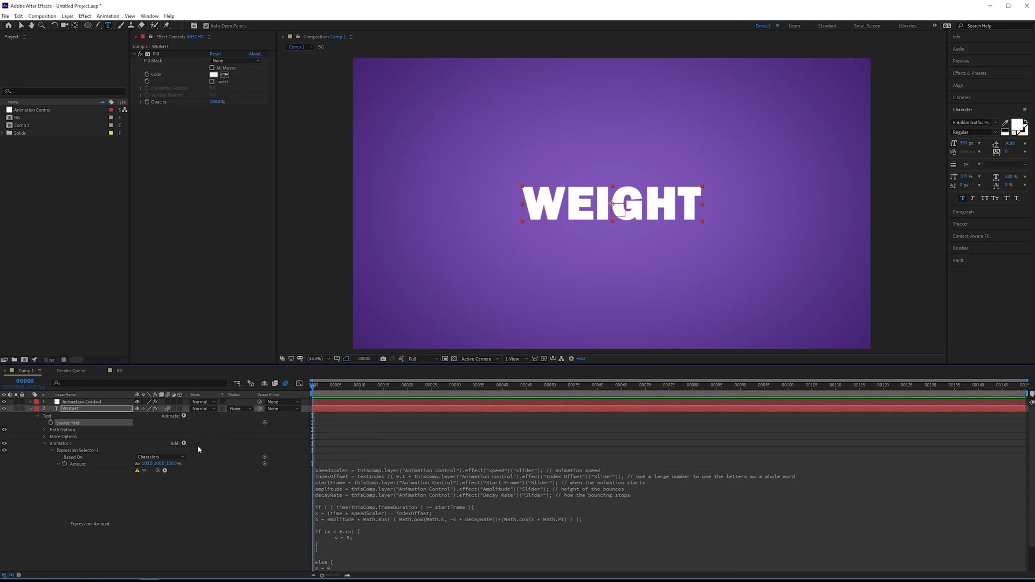
Add a Position property to Animator 1, push its Y far negative, and preview the letters dropping in
click(184, 443)
mouse_move(210, 448)
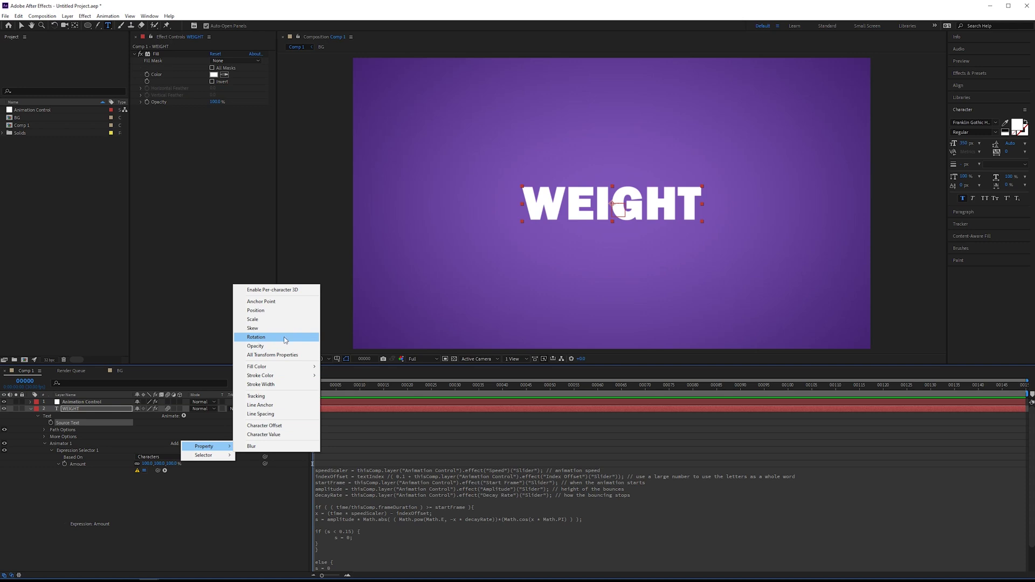
click(262, 310)
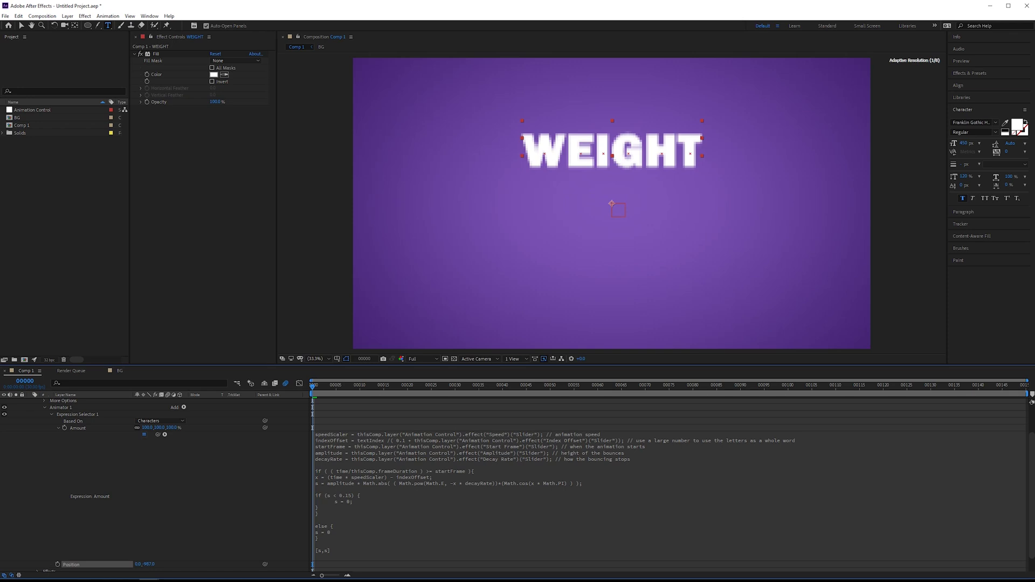
drag(149, 563, 199, 386)
click(317, 388)
key(space)
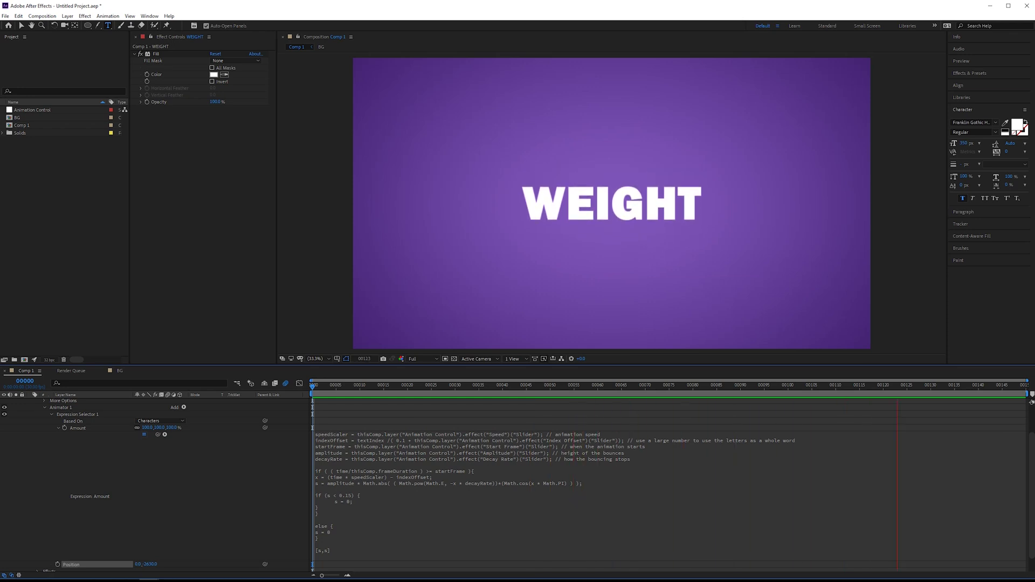
key(space)
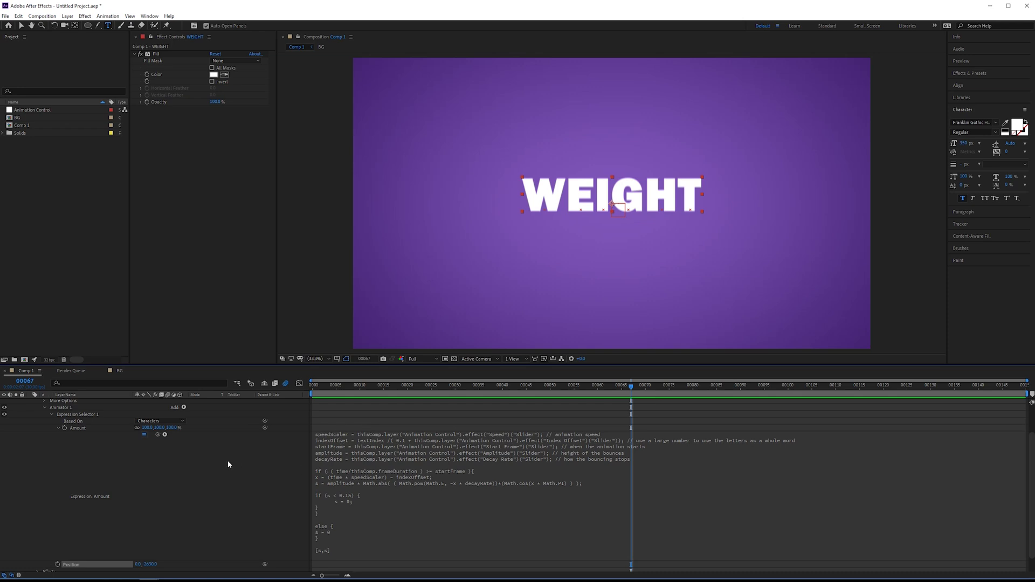
Select the Animation Control layer to show its Speed, Offset, Start Frame, Amplitude and Decay Rate sliders
scroll(227, 460, up, 3)
click(78, 402)
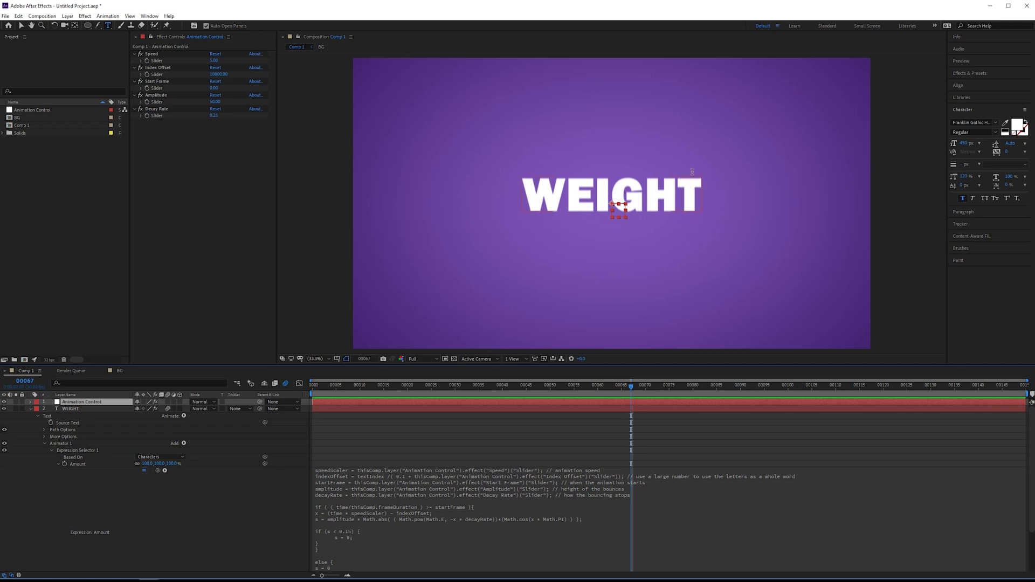
Duplicate the WEIGHT layer and rename the copy Springs
click(82, 410)
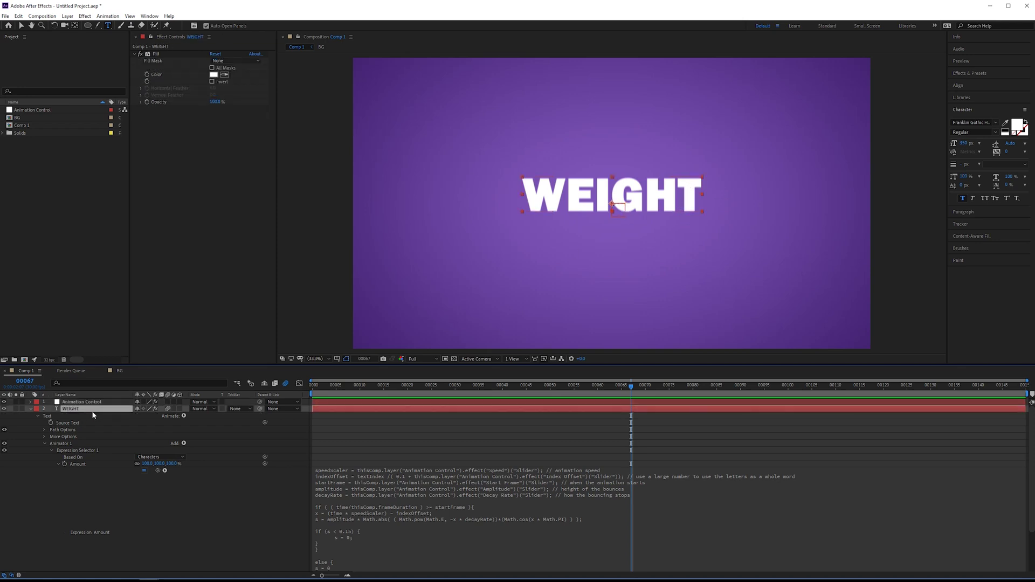
key(ctrl+d)
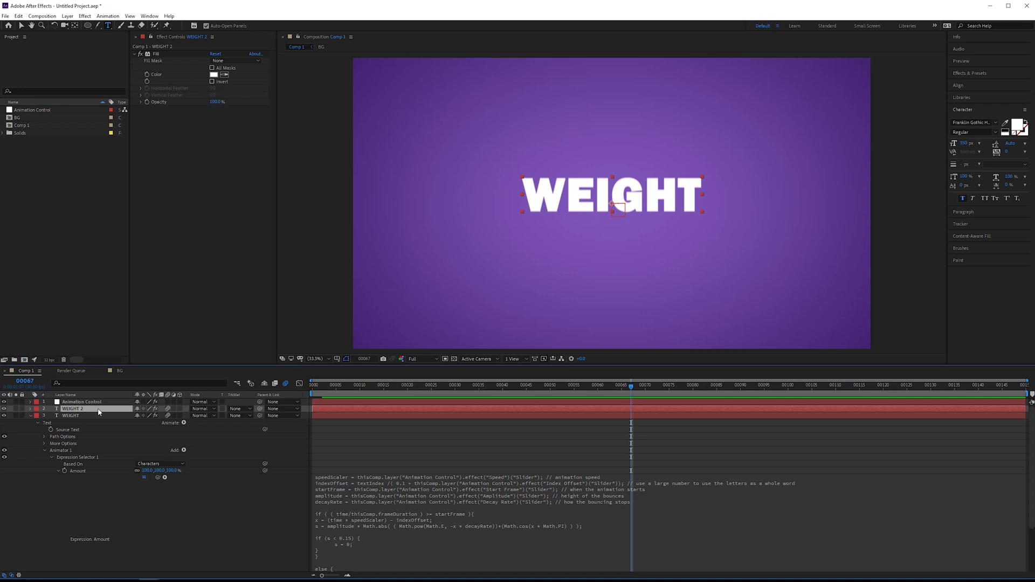
key(Return)
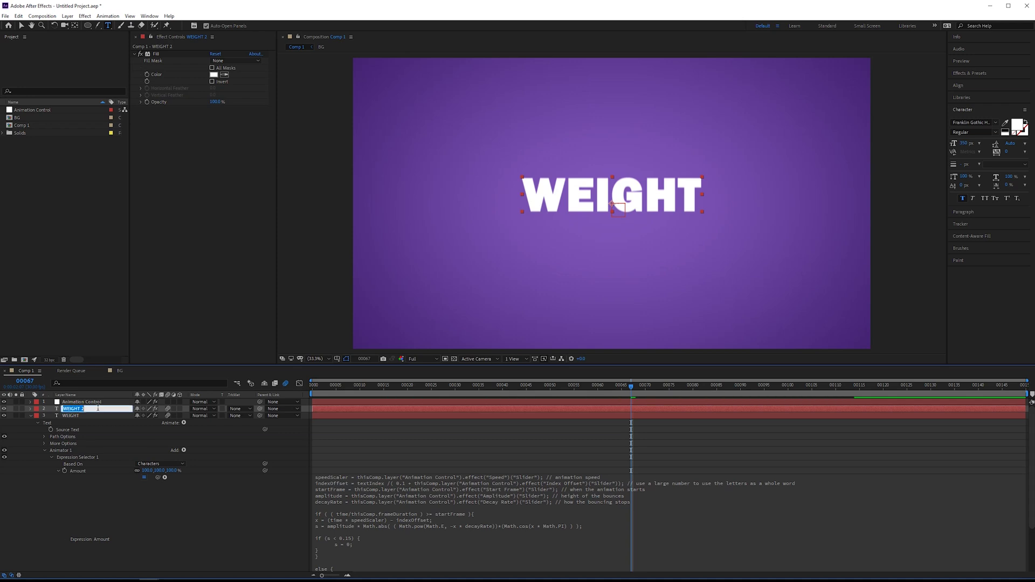
text(Springs)
key(Return)
Retype the duplicate's text as SPRINGS in the Candara Light font
double_click(634, 234)
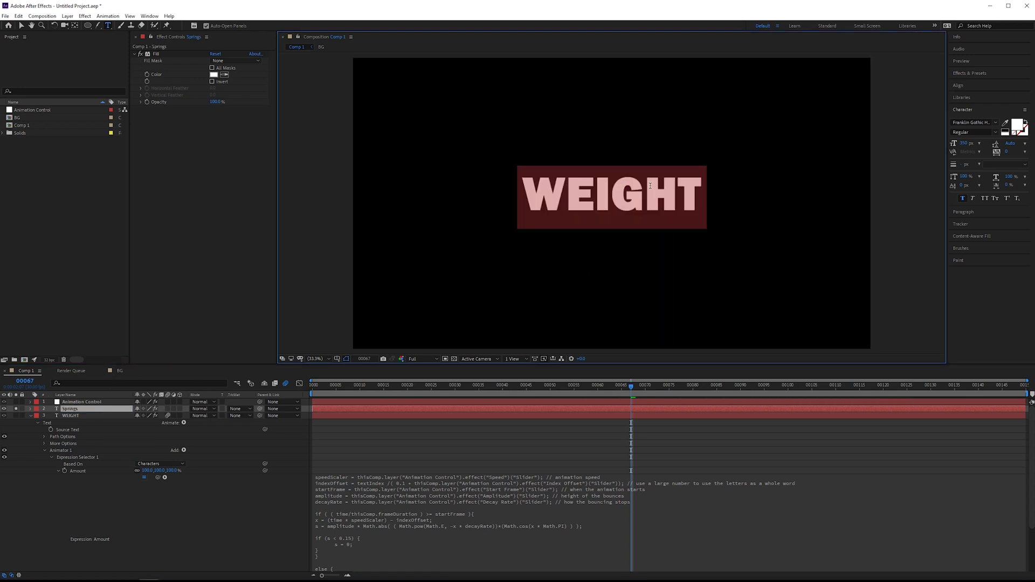
text(SPRINGS)
click(971, 123)
text(can)
key(Return)
key(Escape)
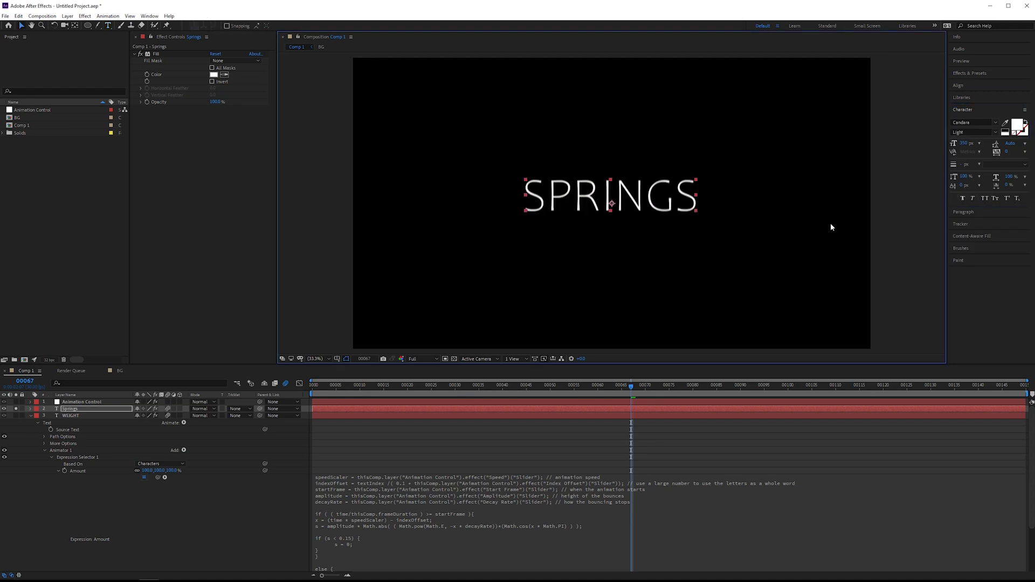
key(v)
View the comp at 100%, check the animation's end, and move the Springs layer below WEIGHT
key(slash)
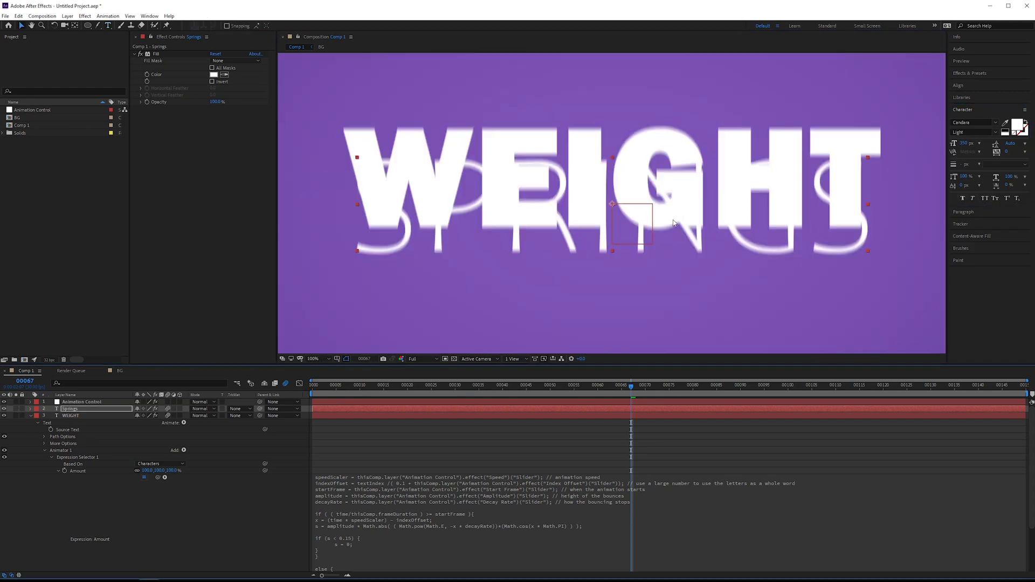
click(942, 396)
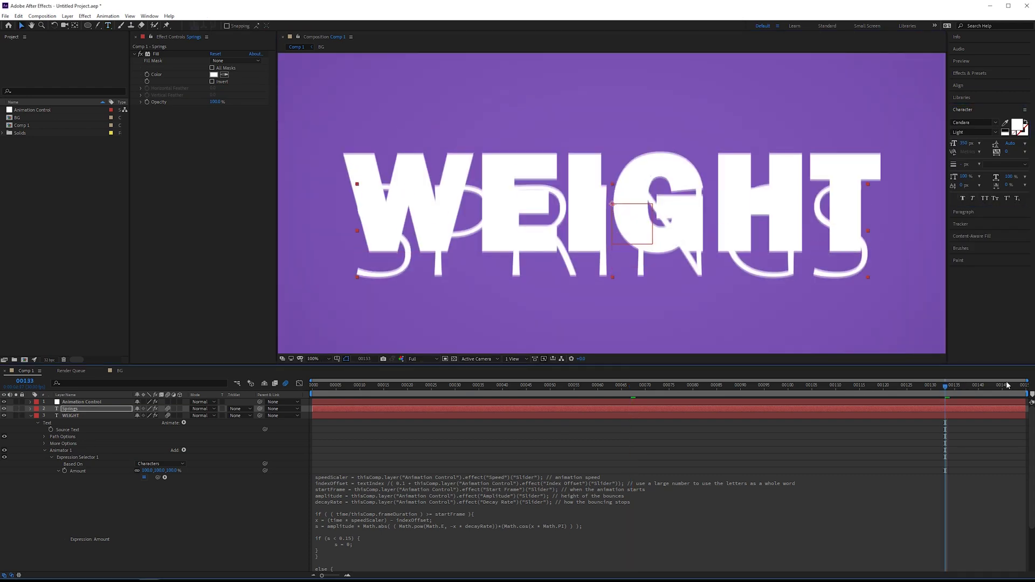
drag(944, 397, 1020, 397)
scroll(639, 228, down, 2)
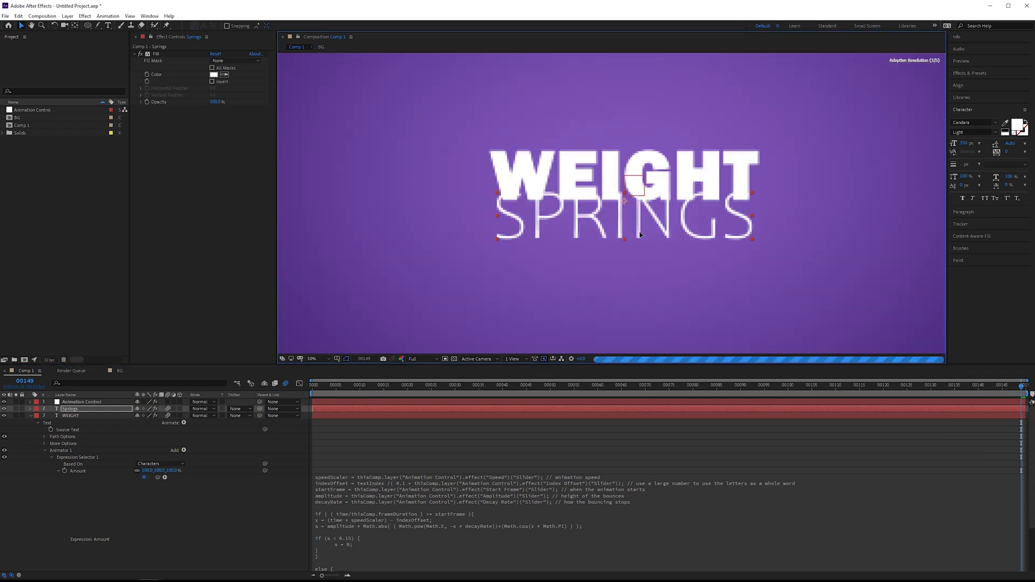
scroll(641, 212, up, 2)
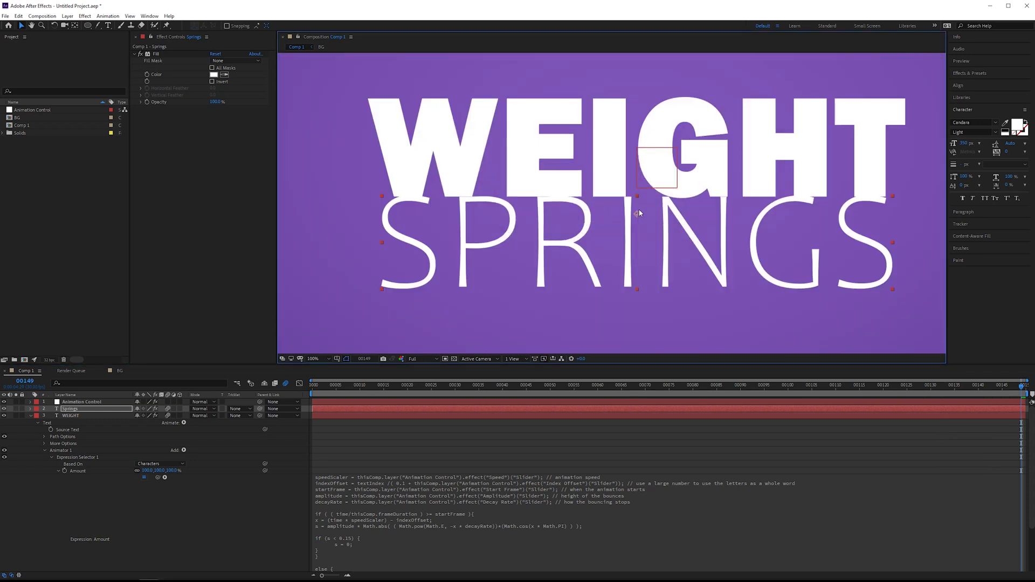
scroll(640, 211, down, 2)
click(31, 415)
drag(71, 410, 119, 422)
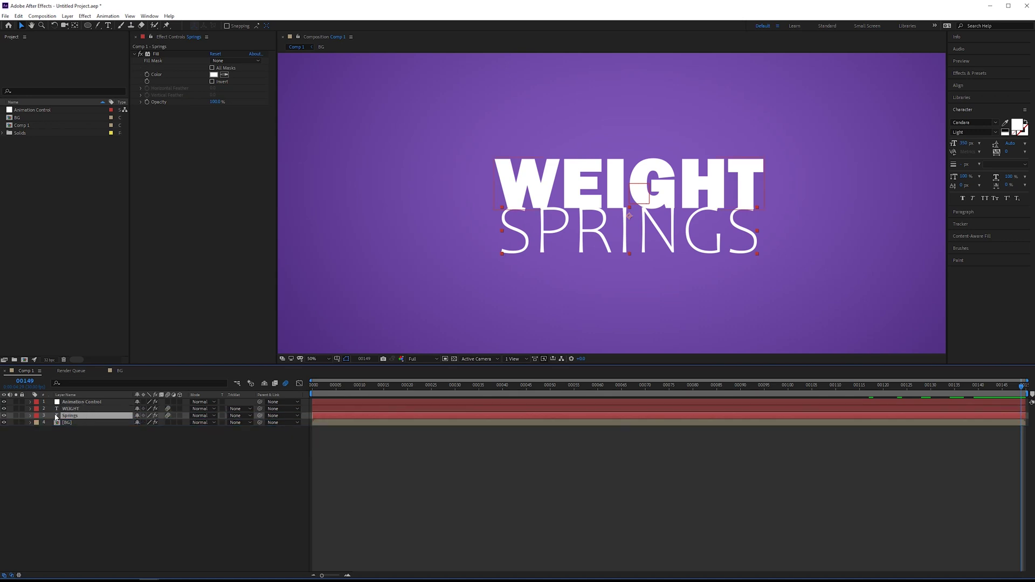
Expand Springs > Text > Animator 1 > Expression Selector 1 to reveal the Amount expression
click(31, 415)
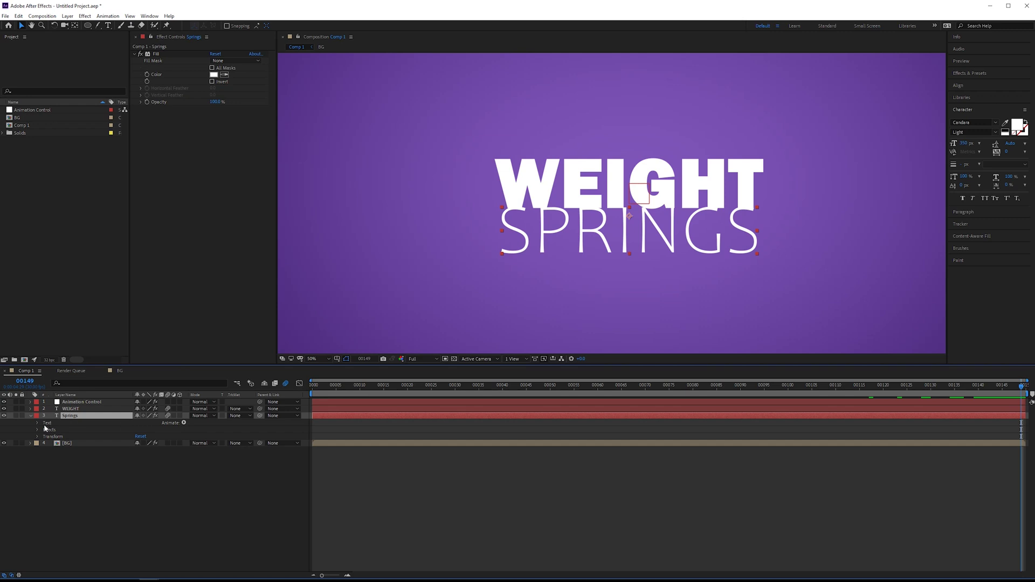
click(38, 423)
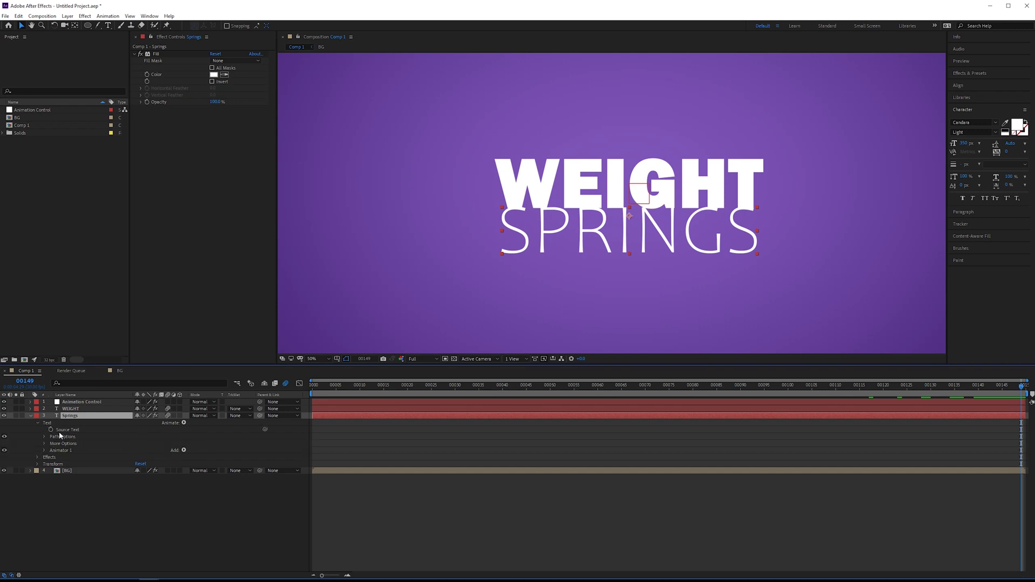
click(44, 450)
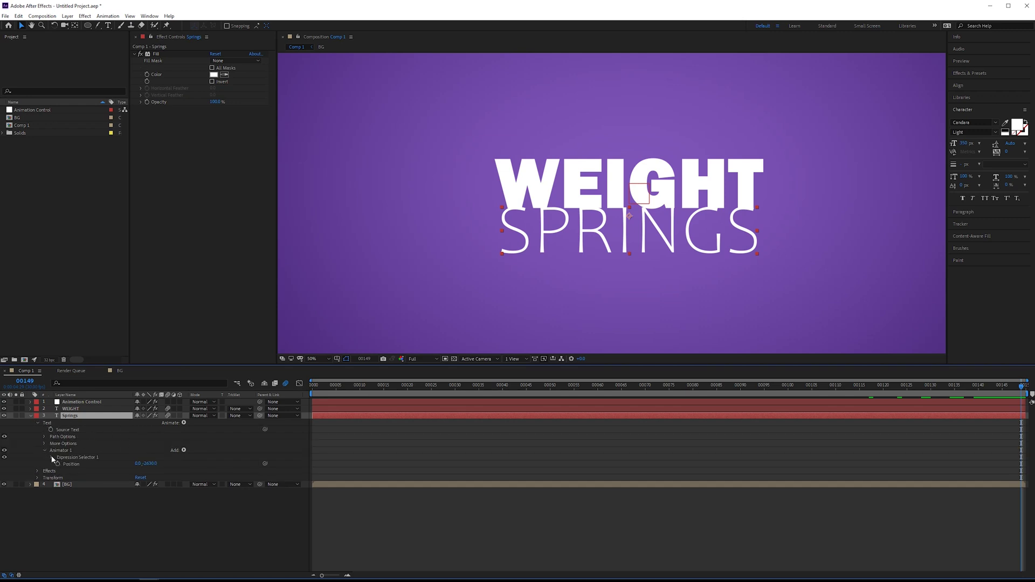
click(52, 457)
click(57, 471)
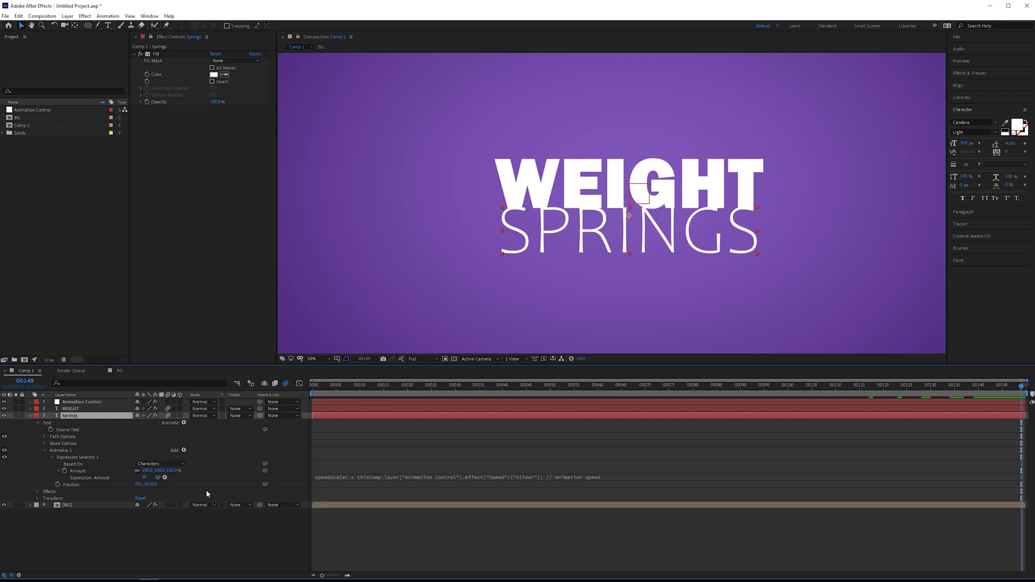
click(413, 477)
click(479, 501)
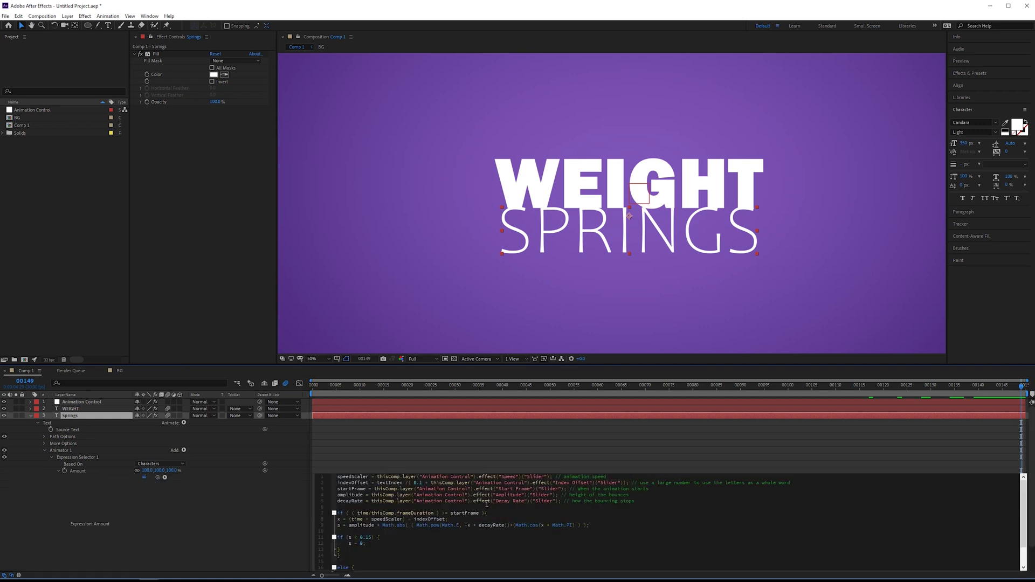
scroll(86, 545, down, 1)
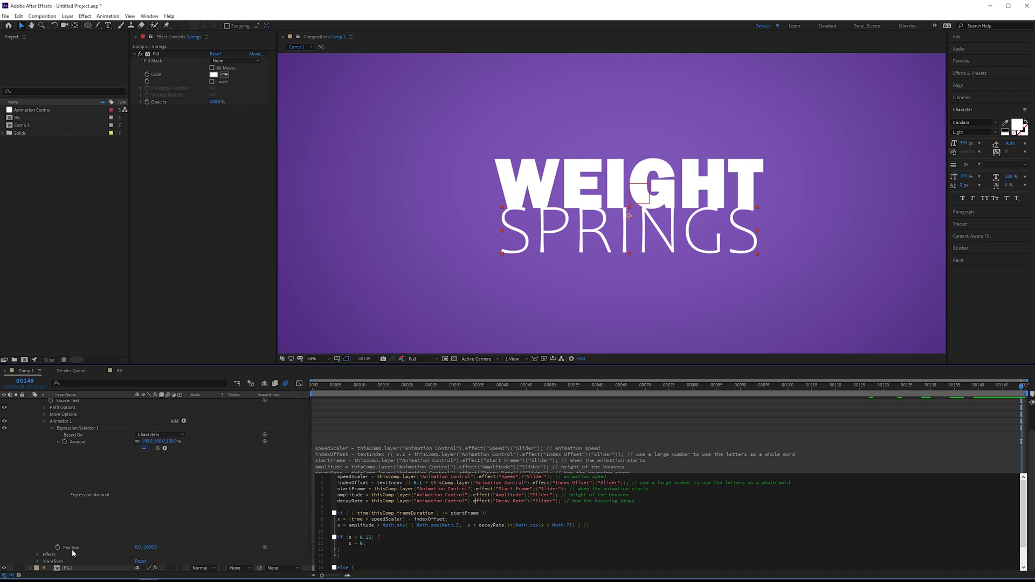
Swap the Springs animator's Position property for a Scale property, then return to the start
click(77, 548)
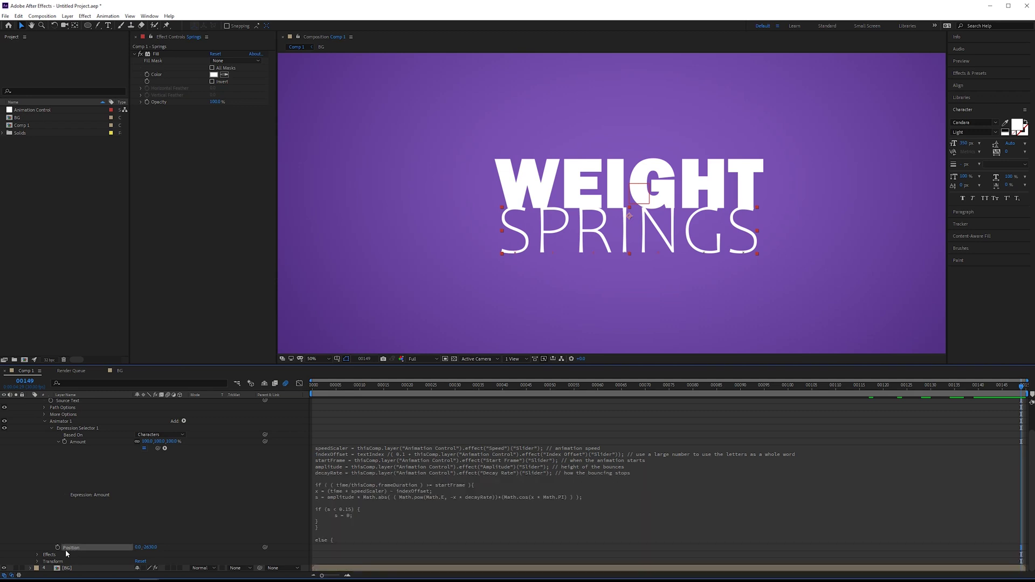
scroll(65, 549, up, 1)
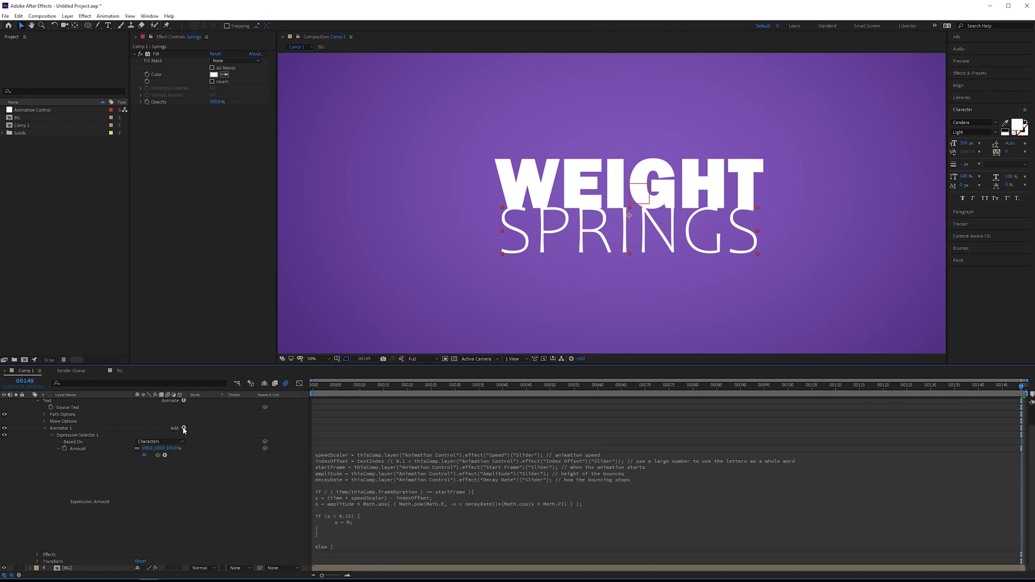
click(184, 428)
mouse_move(216, 430)
click(253, 304)
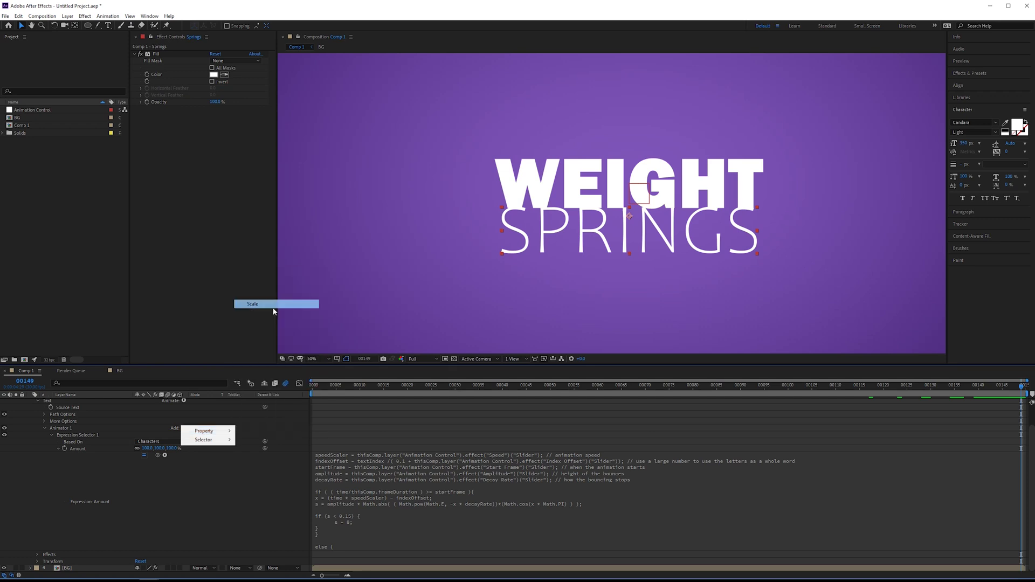
mouse_move(332, 388)
mouse_down()
mouse_move(370, 385)
mouse_move(305, 384)
mouse_move(326, 386)
mouse_up()
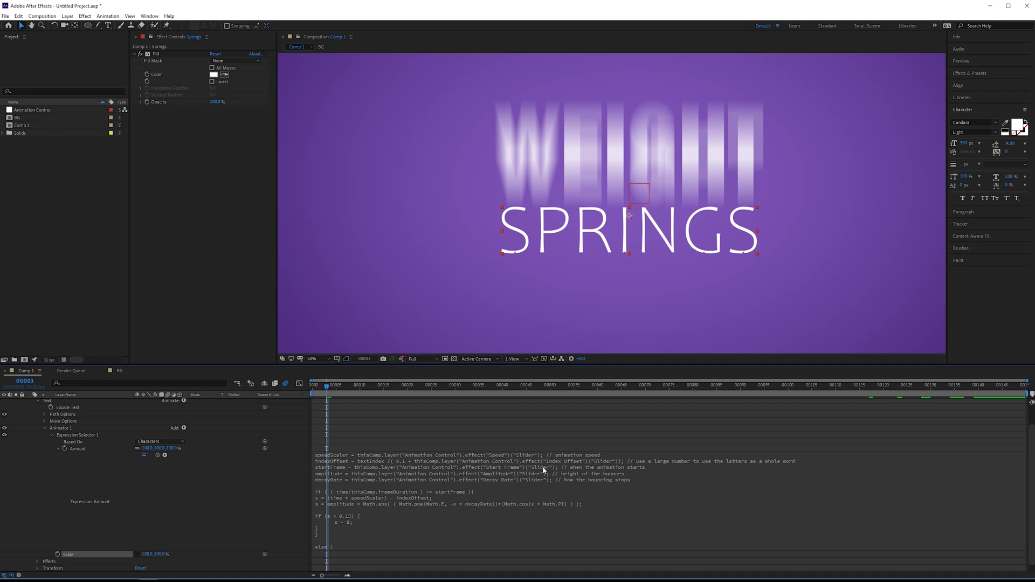
Review the Animation Control layer's sliders
scroll(170, 478, up, 3)
click(104, 402)
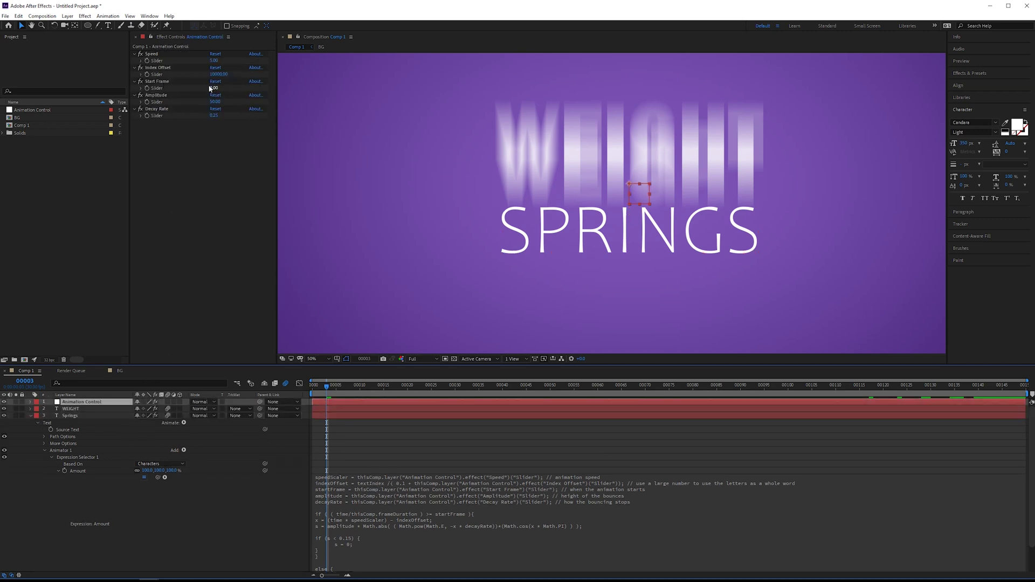
scroll(185, 461, down, 1)
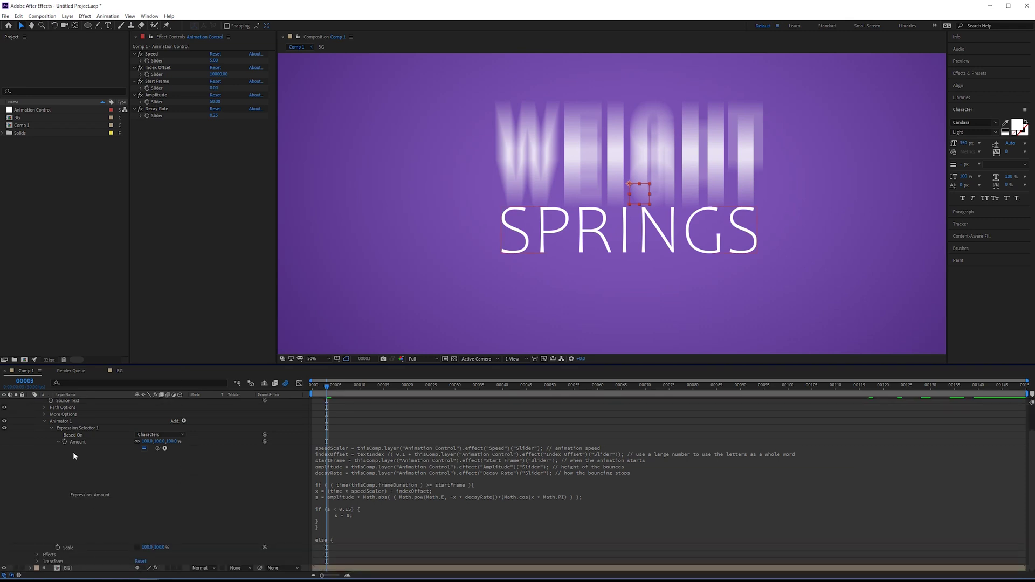
scroll(85, 431, up, 1)
In the Springs Amount expression, replace the Start Frame slider reference on line 3 with 3
click(81, 415)
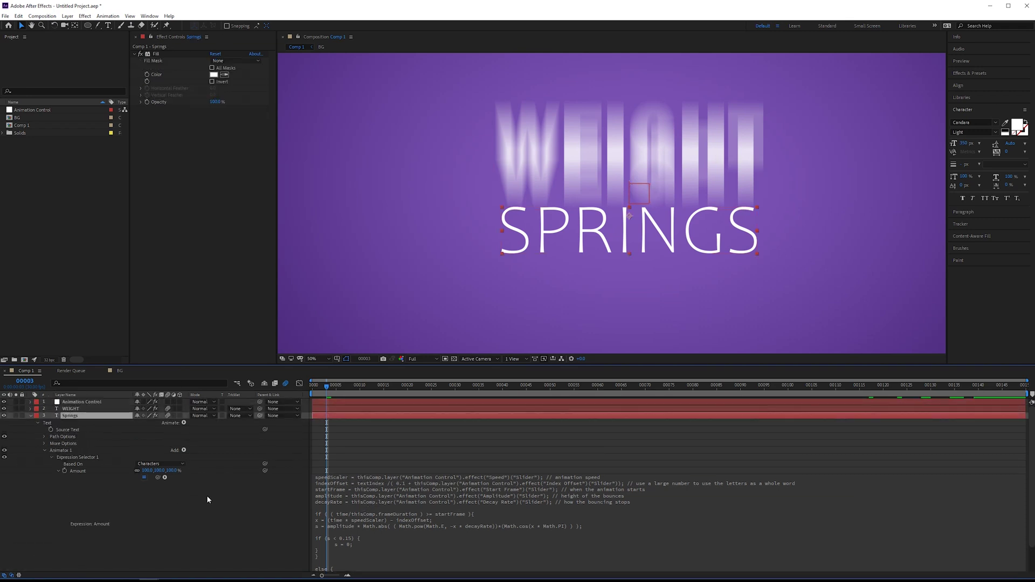
click(361, 494)
click(374, 488)
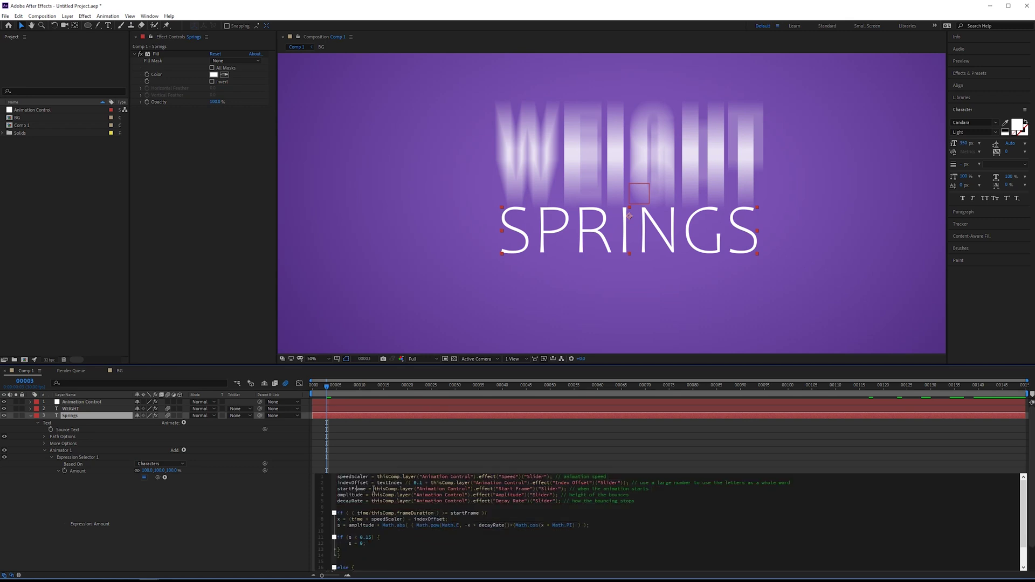
drag(374, 489, 566, 490)
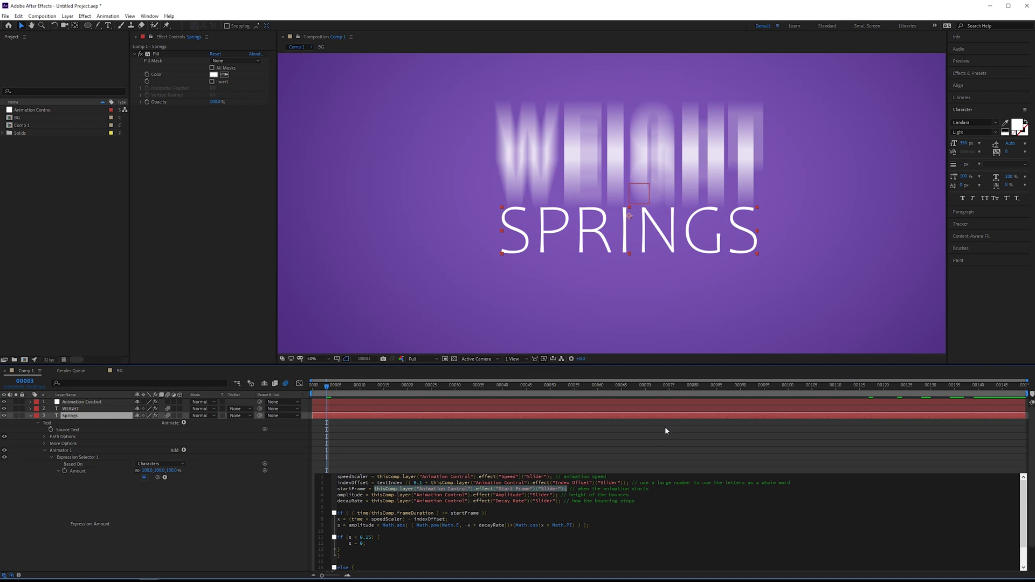
text(3)
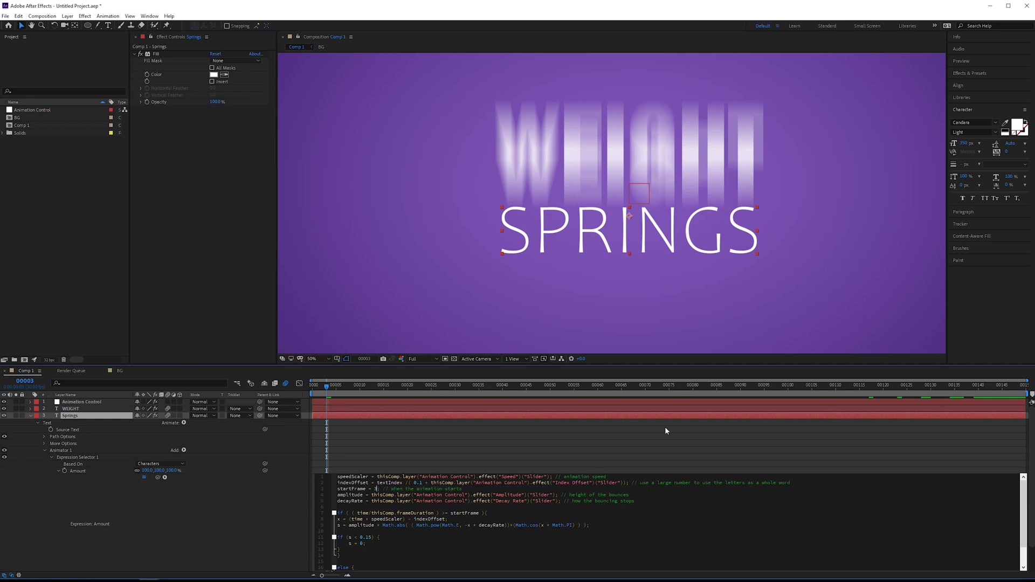
click(665, 426)
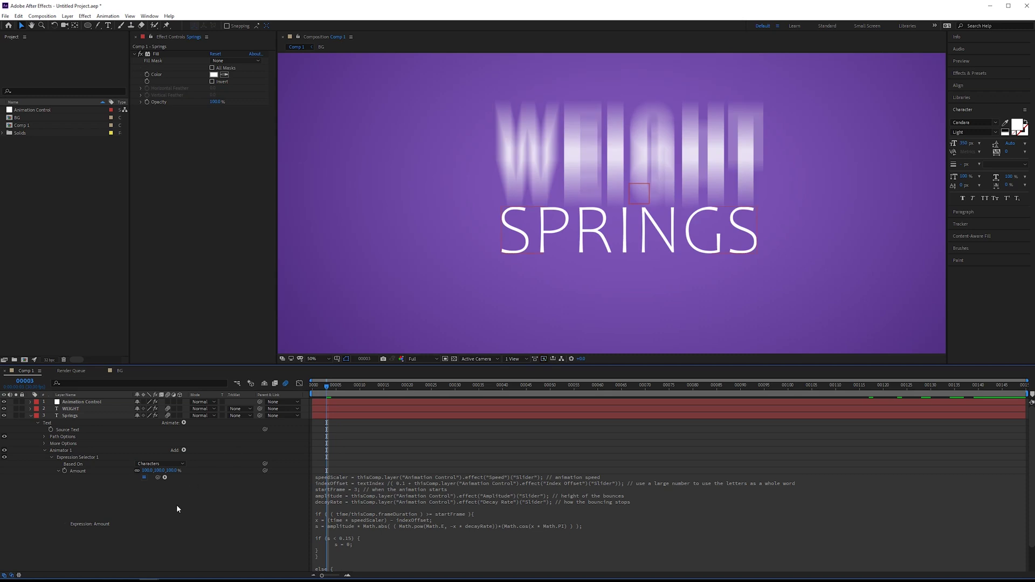
Scrub the animator's Scale Y to -100% so SPRINGS flattens, checking frames ahead
scroll(176, 504, down, 1)
drag(155, 547, 108, 547)
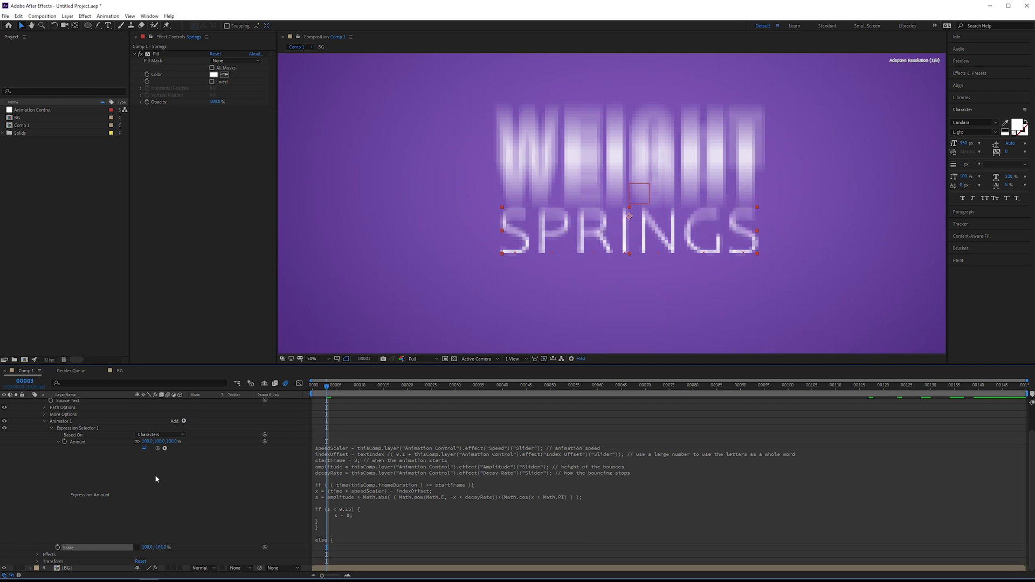
click(285, 384)
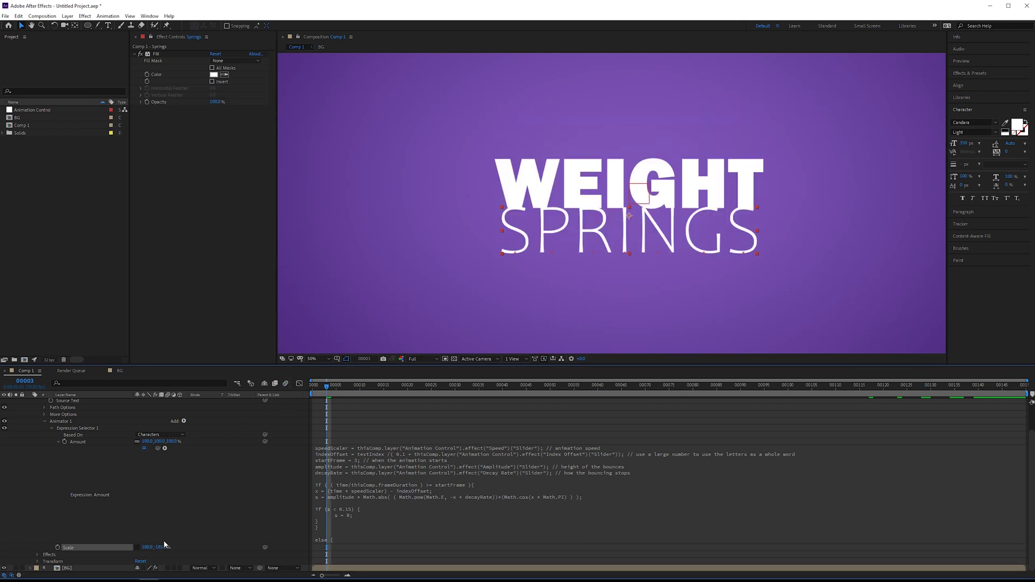
key(space)
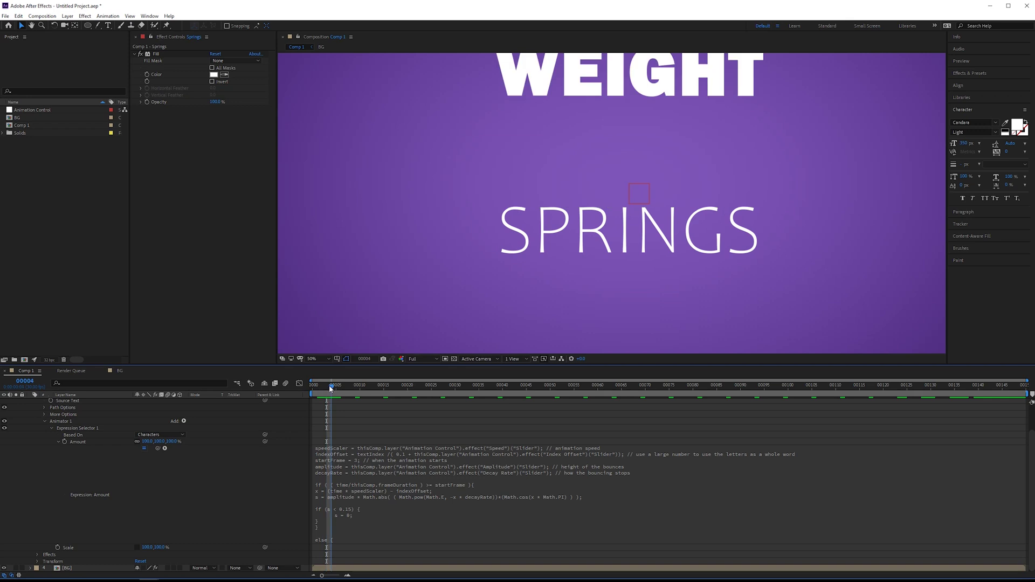
drag(160, 548, 106, 546)
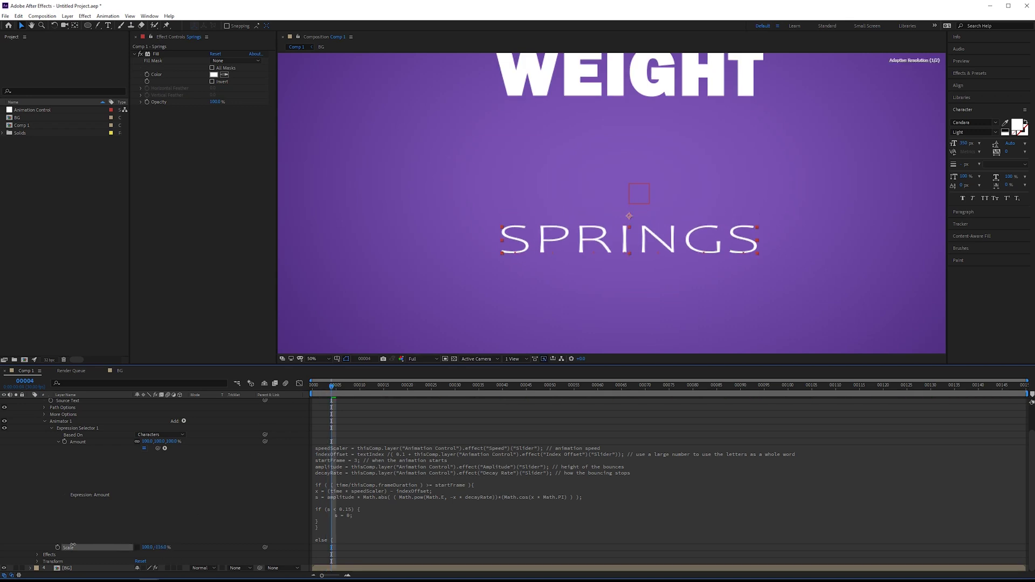
drag(156, 547, 157, 547)
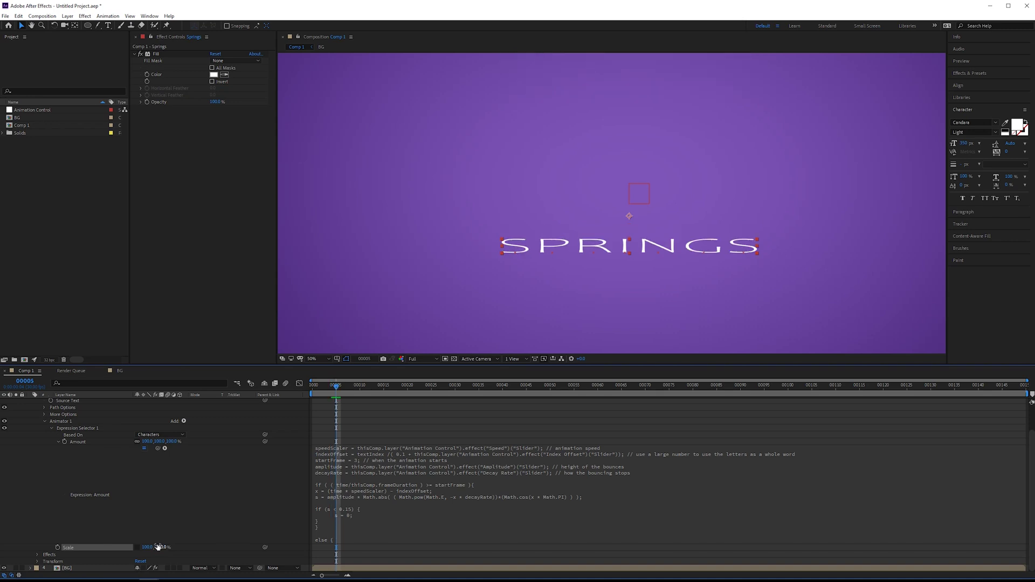
key(Page_Down)
key(Page_Down)
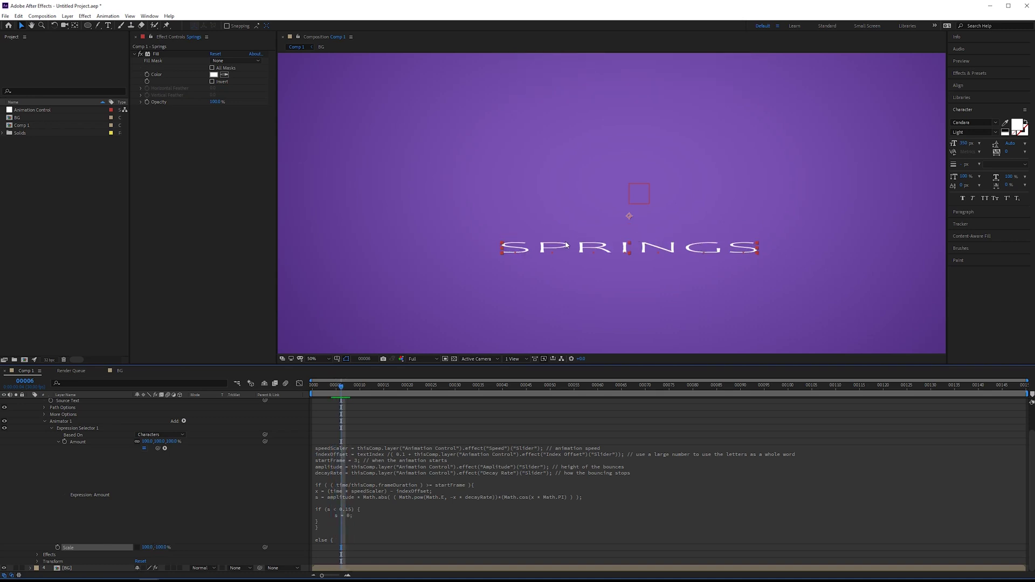
click(426, 343)
Set the animator's Scale X to 300 and step through frames 3–6 to check the squash
click(145, 547)
text(300)
key(Return)
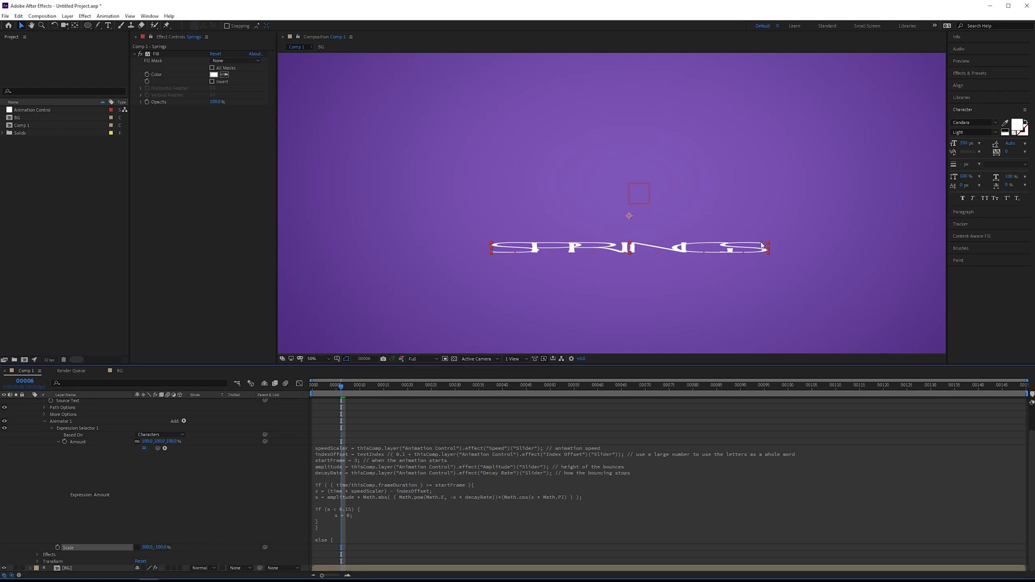
drag(343, 389, 327, 387)
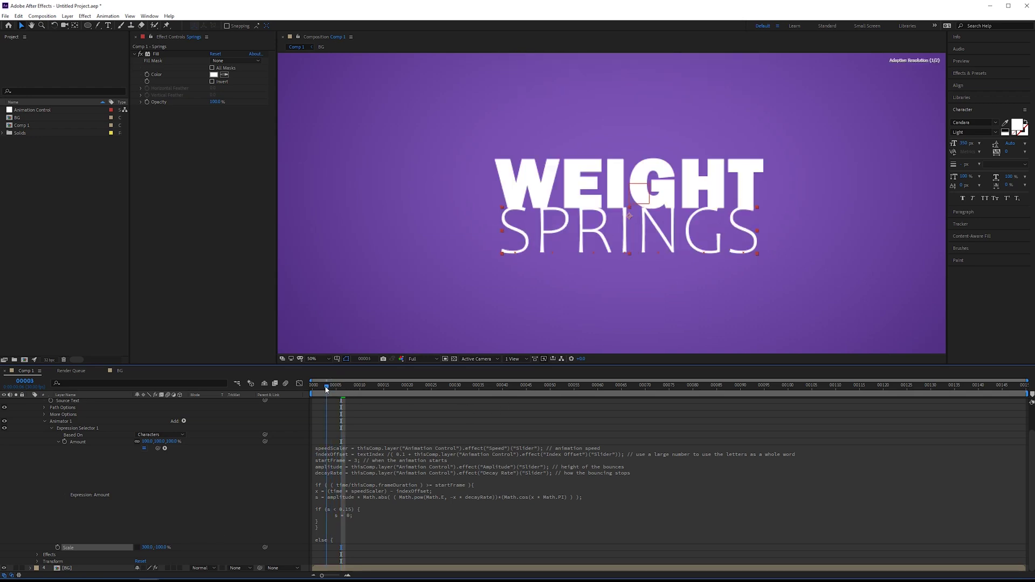
key(space)
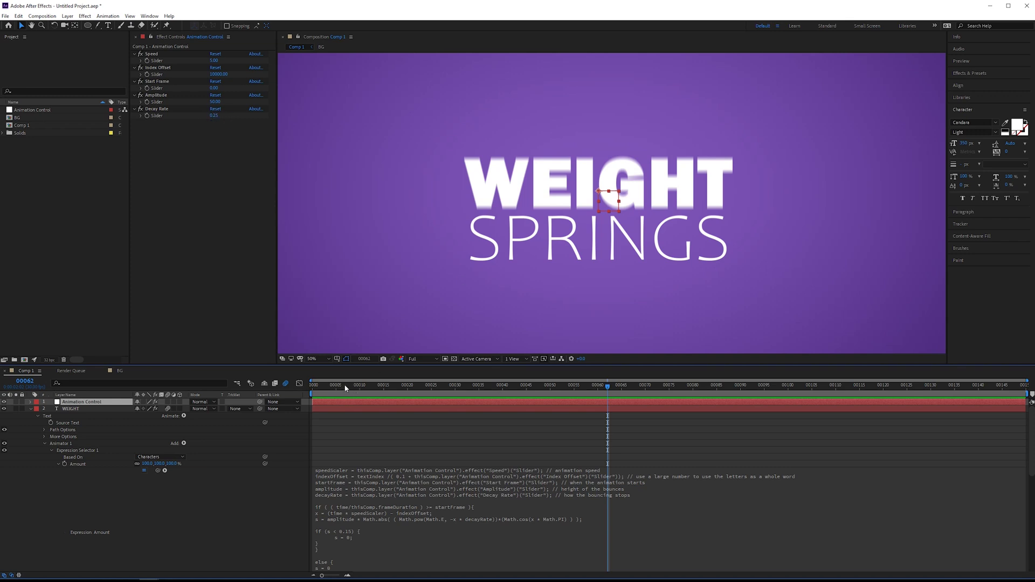
key(Home)
key(space)
key(space)
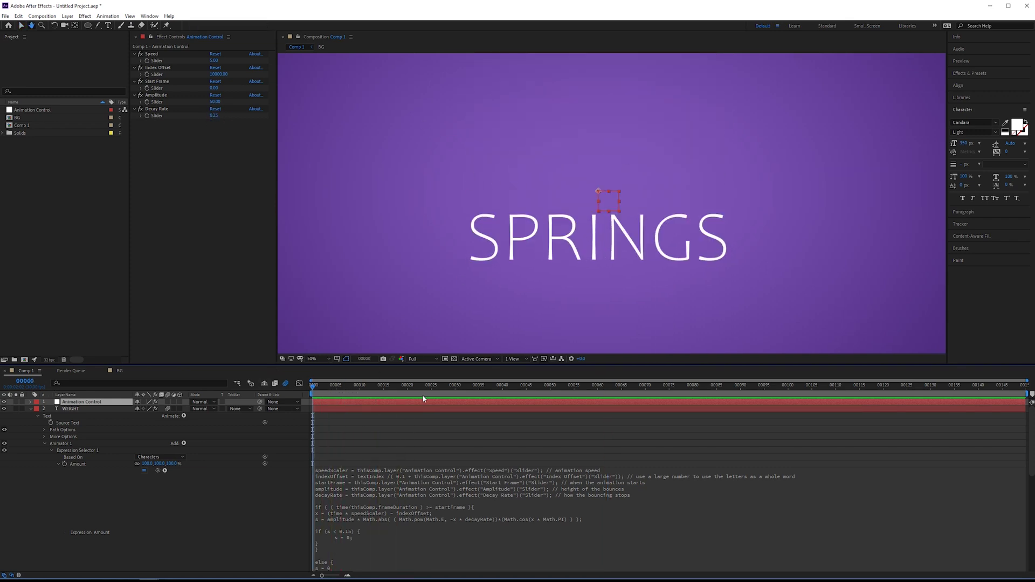
key(space)
key(space)
key(space)
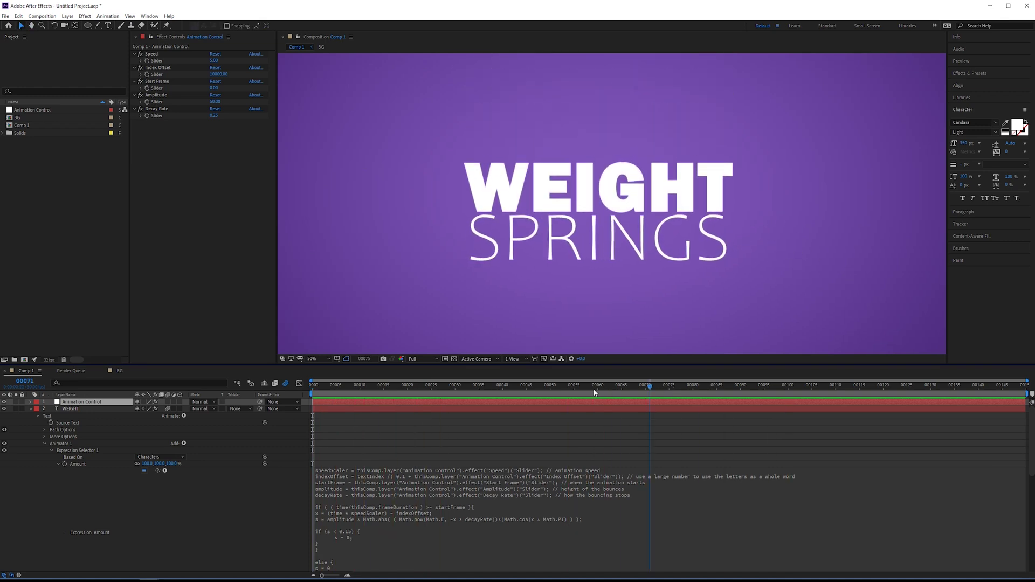
drag(595, 386, 441, 384)
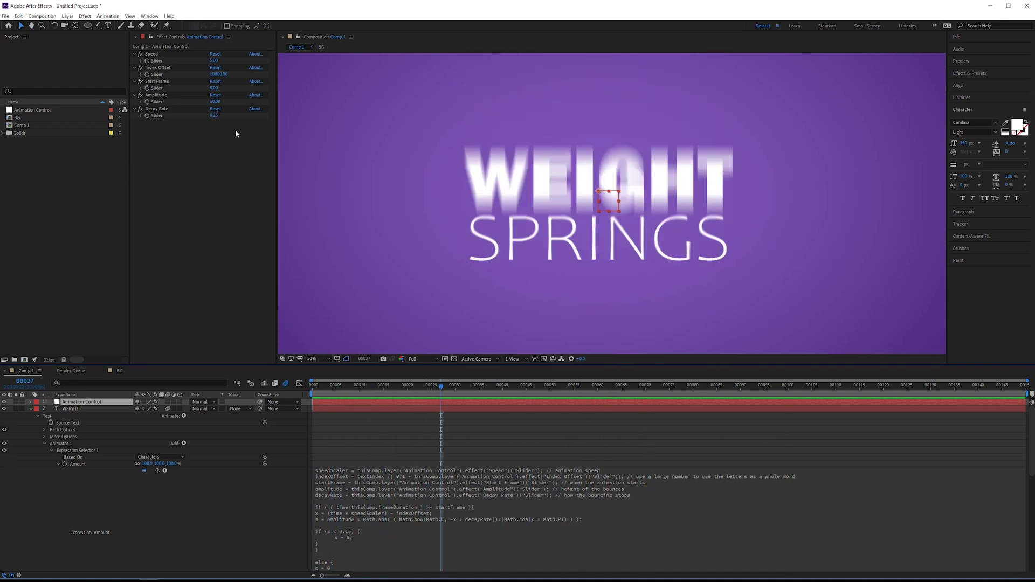
click(215, 123)
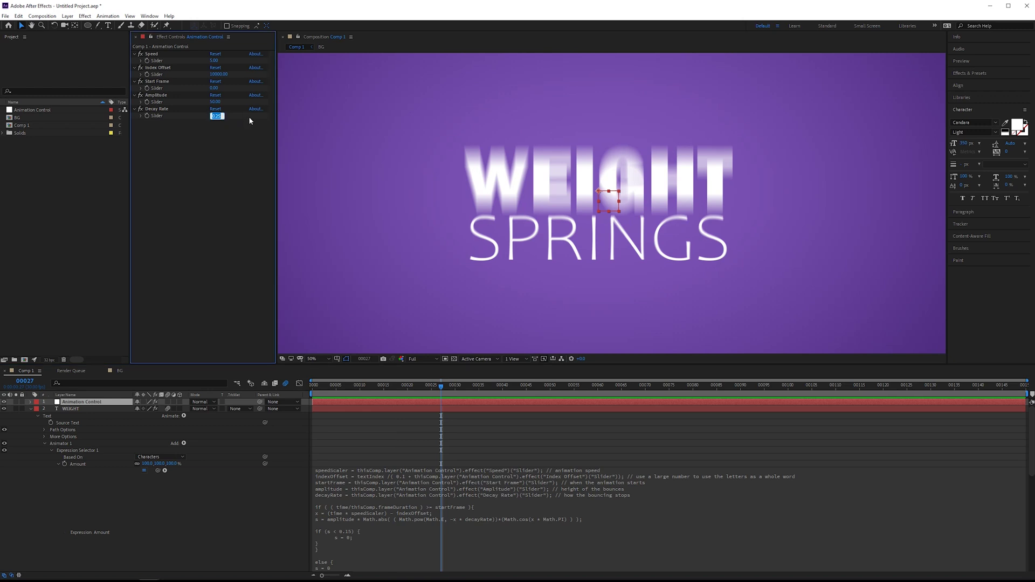
text(0.1)
key(Return)
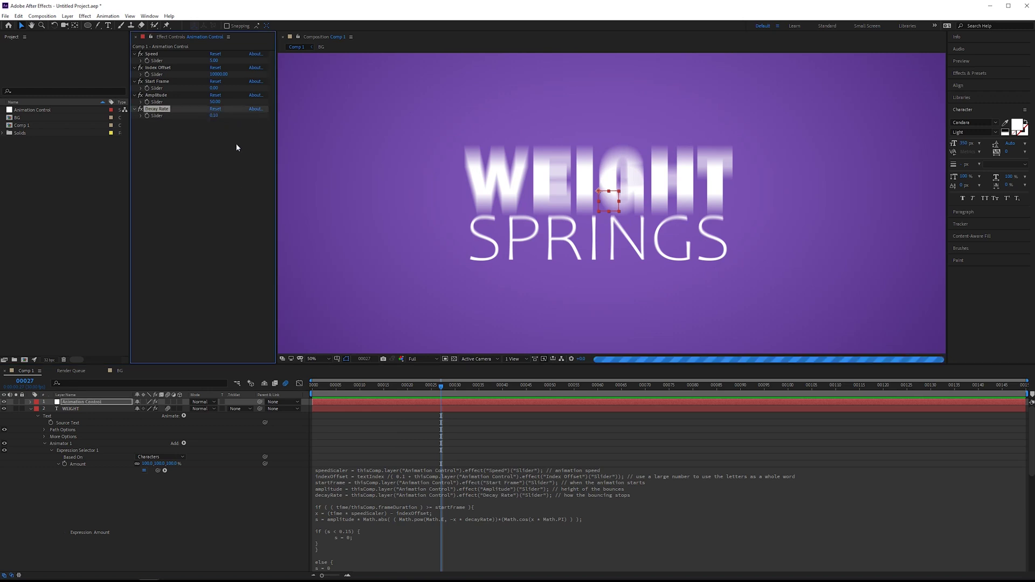
key(space)
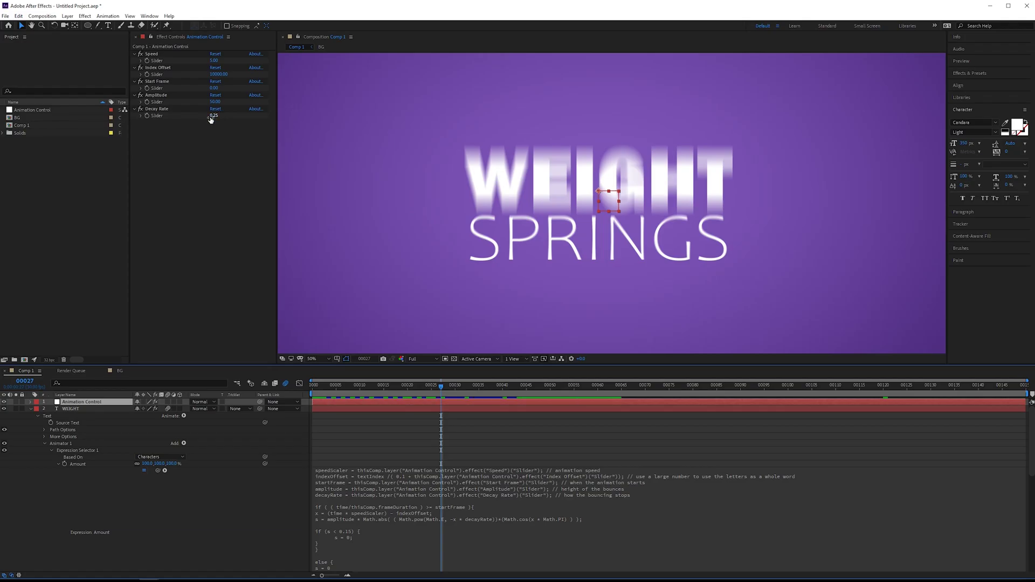
click(213, 116)
text(1)
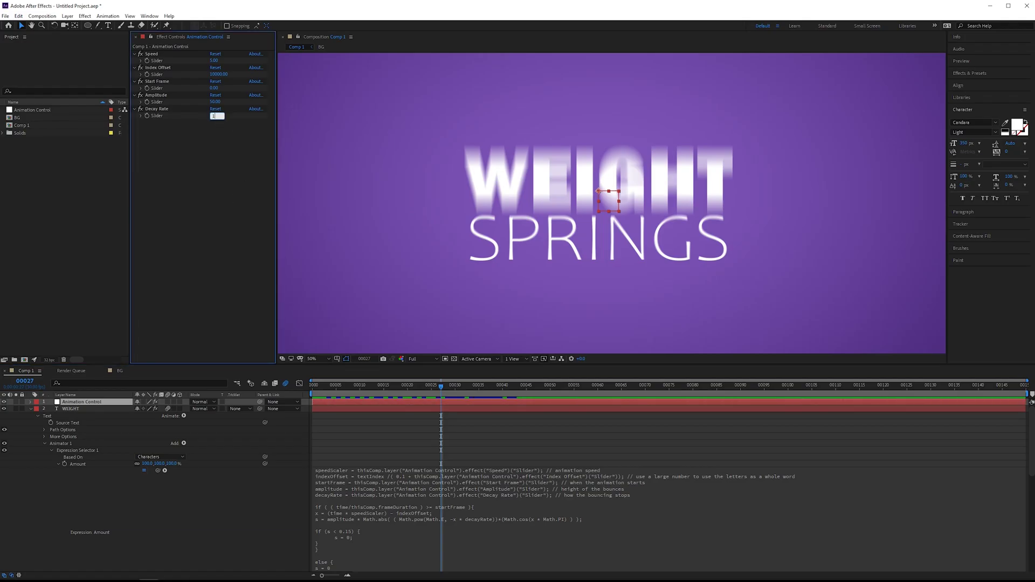
key(Return)
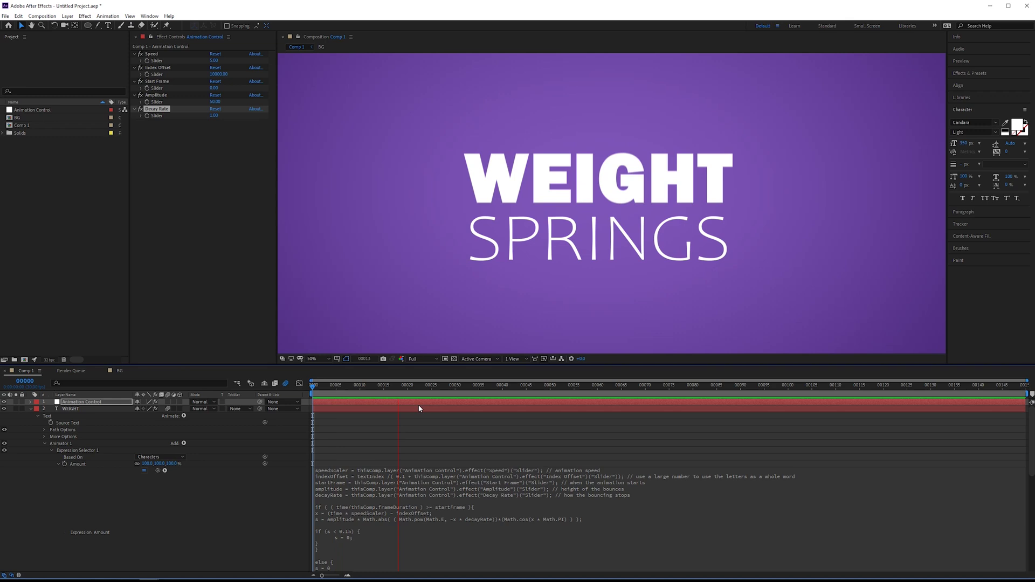
key(space)
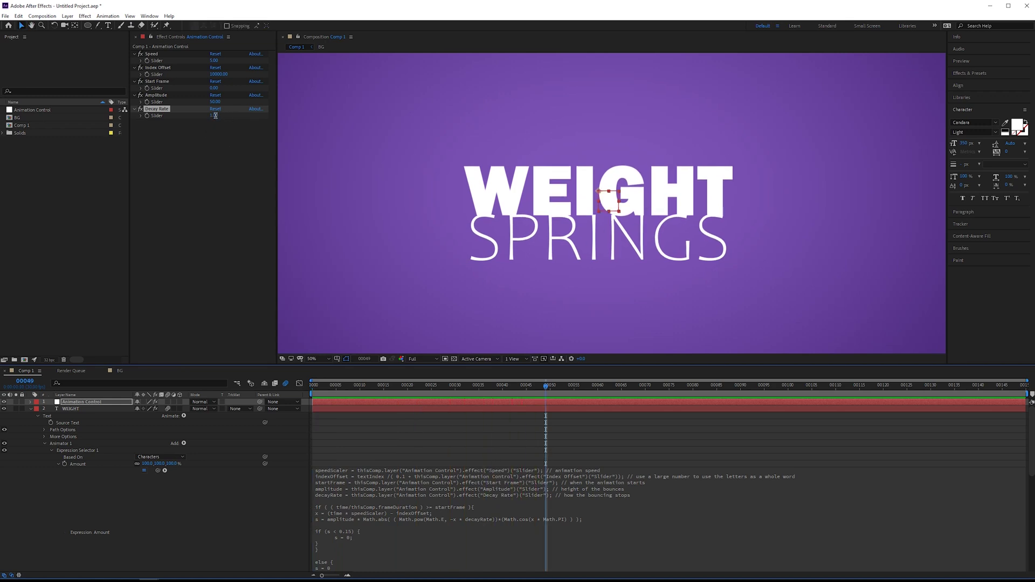
click(216, 116)
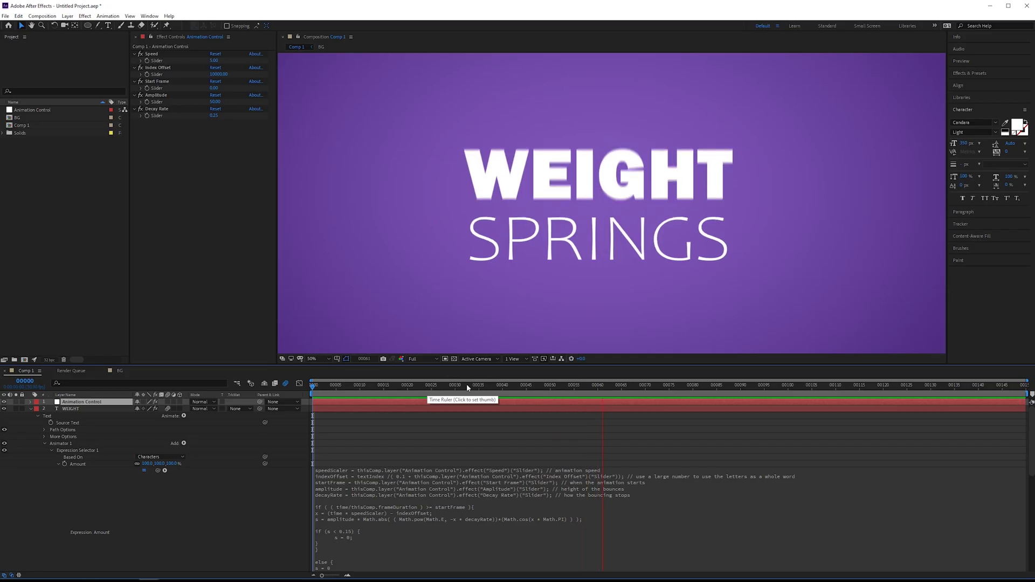
Set a Position keyframe for WEIGHT at 1920, 1080 on a late frame
key(space)
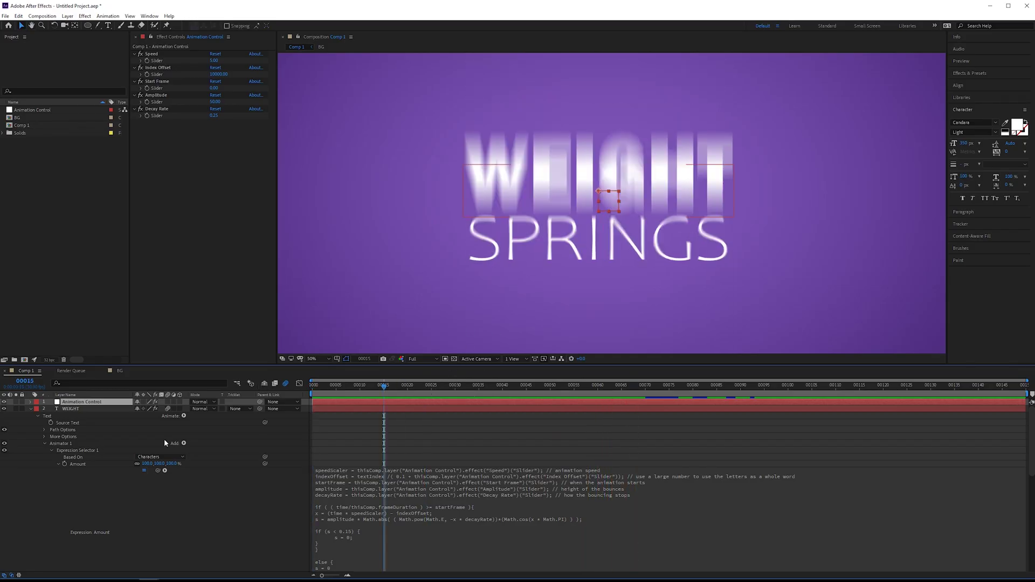
click(79, 408)
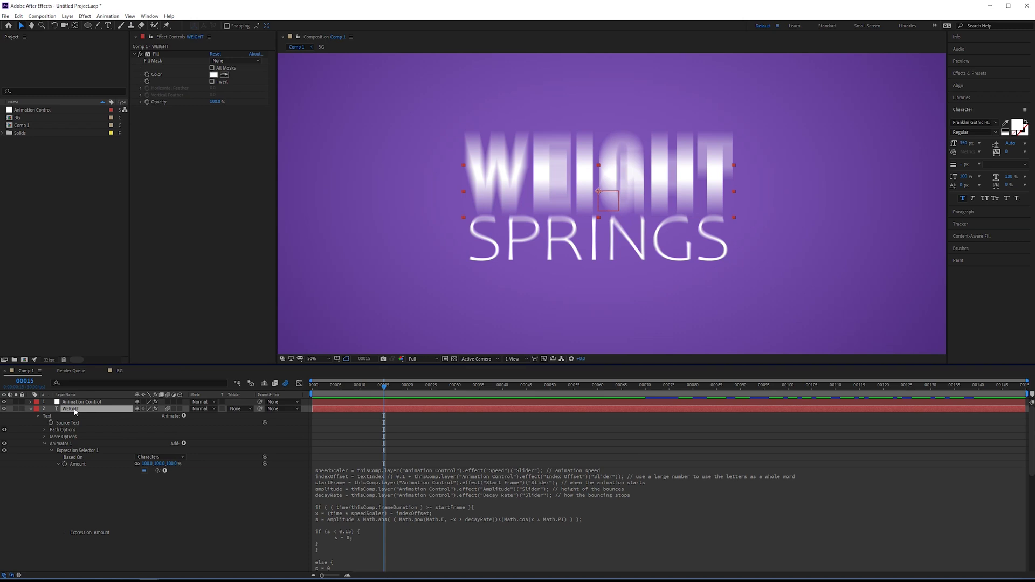
key(p)
drag(418, 386, 812, 399)
key(slash)
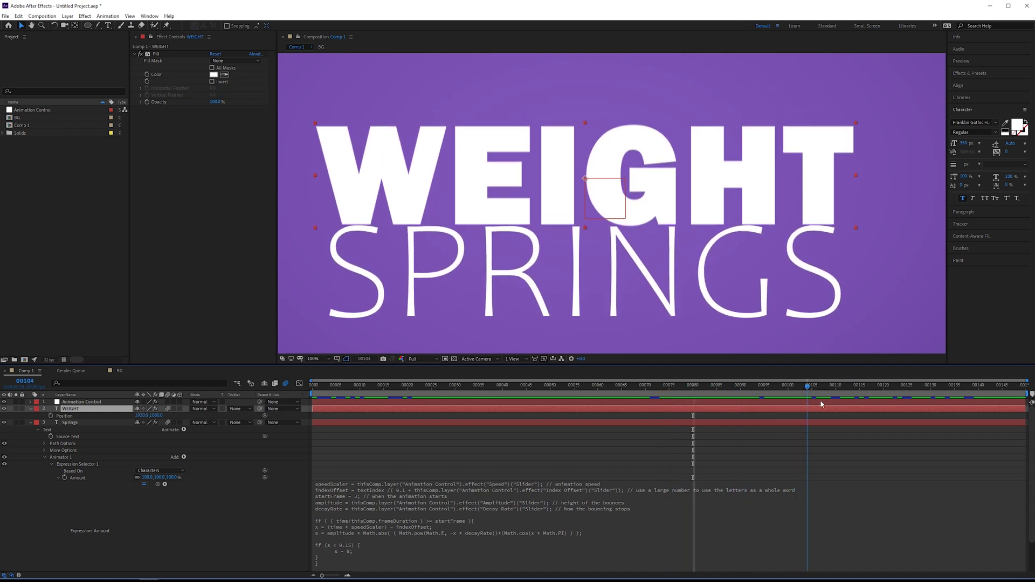
click(50, 416)
At frame 3, nudge WEIGHT down to 1920, 1110 and preview it drifting upward
drag(812, 397, 325, 397)
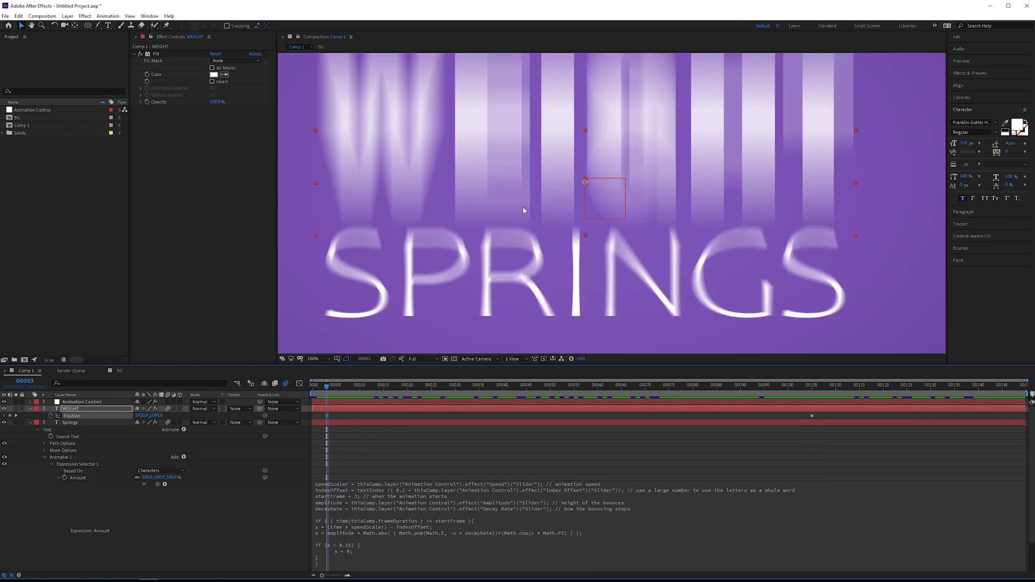
key(shift+Down)
key(shift+Down)
key(shift+Down)
key(shift+Down)
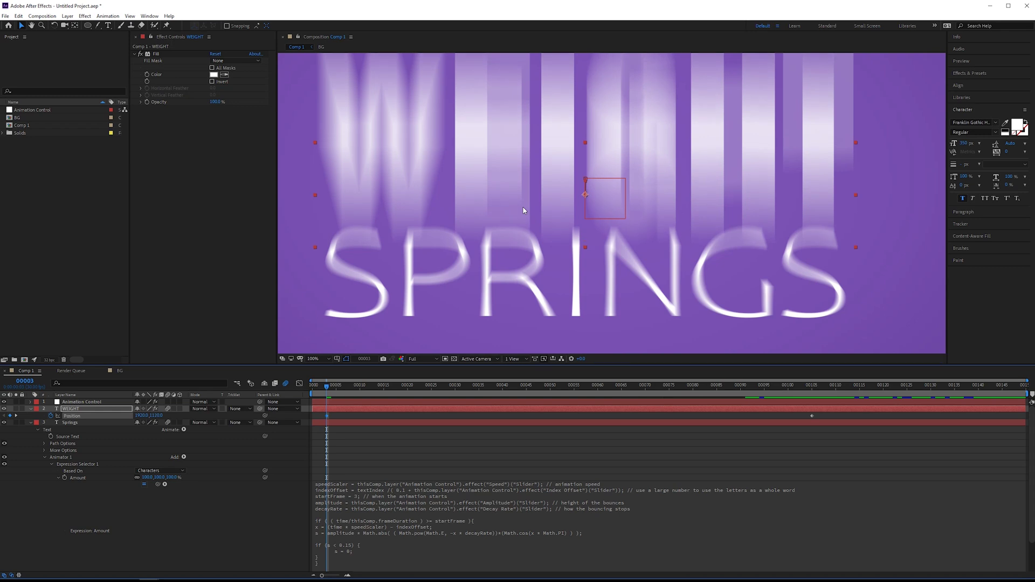
key(comma)
key(space)
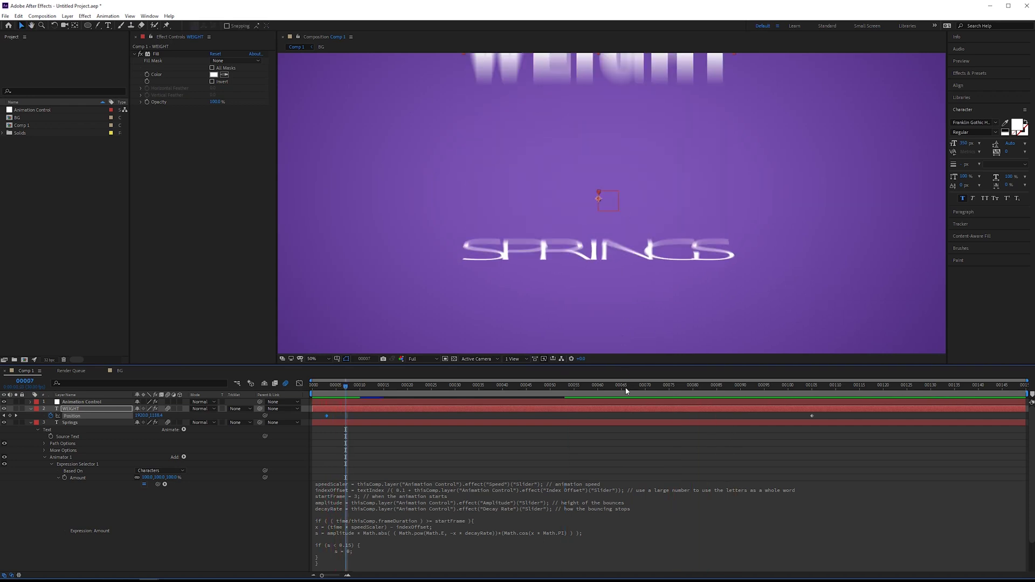
key(space)
drag(678, 397, 625, 397)
key(slash)
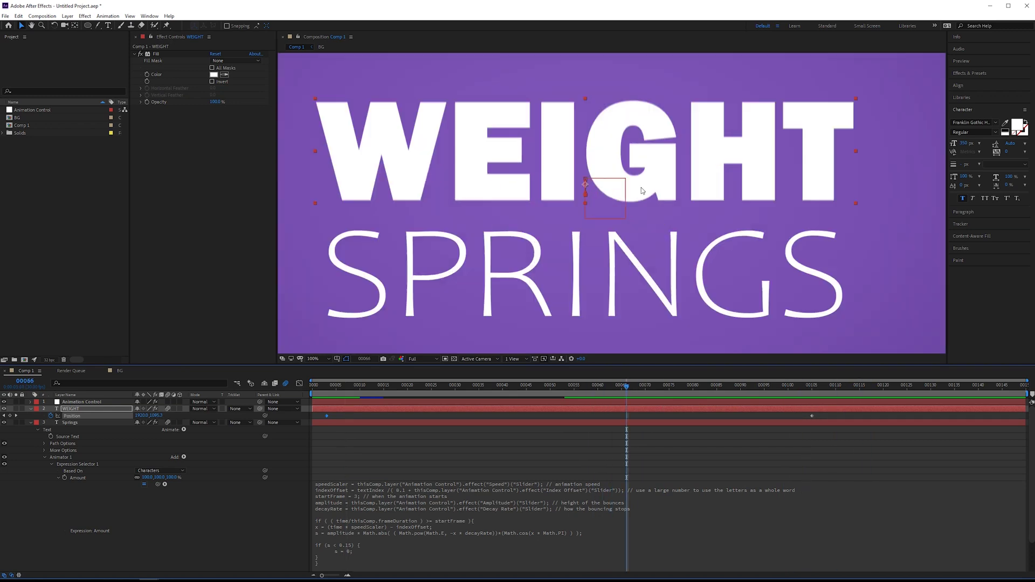
drag(618, 147, 627, 126)
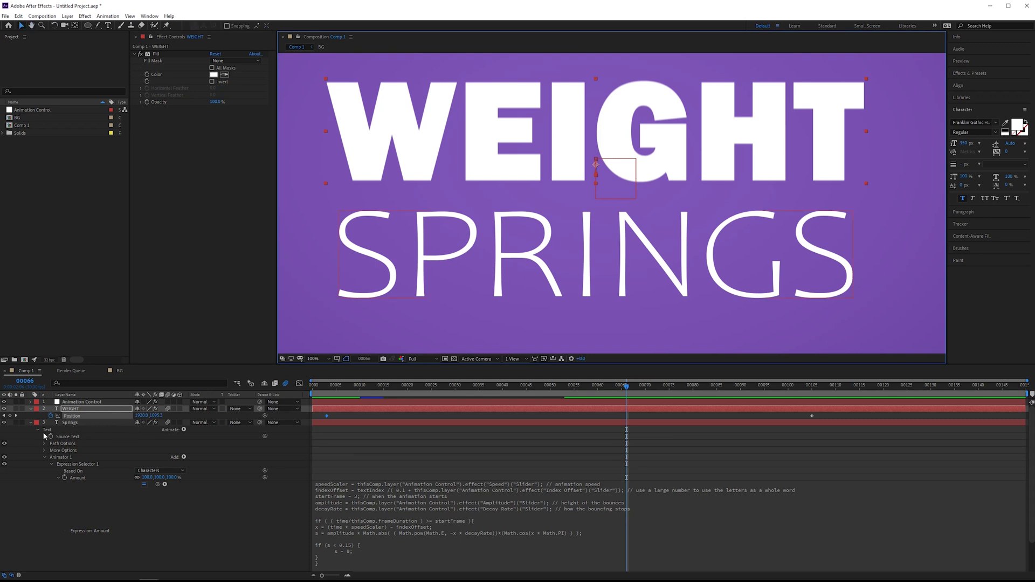
Append '- 0.05' to the decayRate line of the Springs Amount expression and preview
click(73, 422)
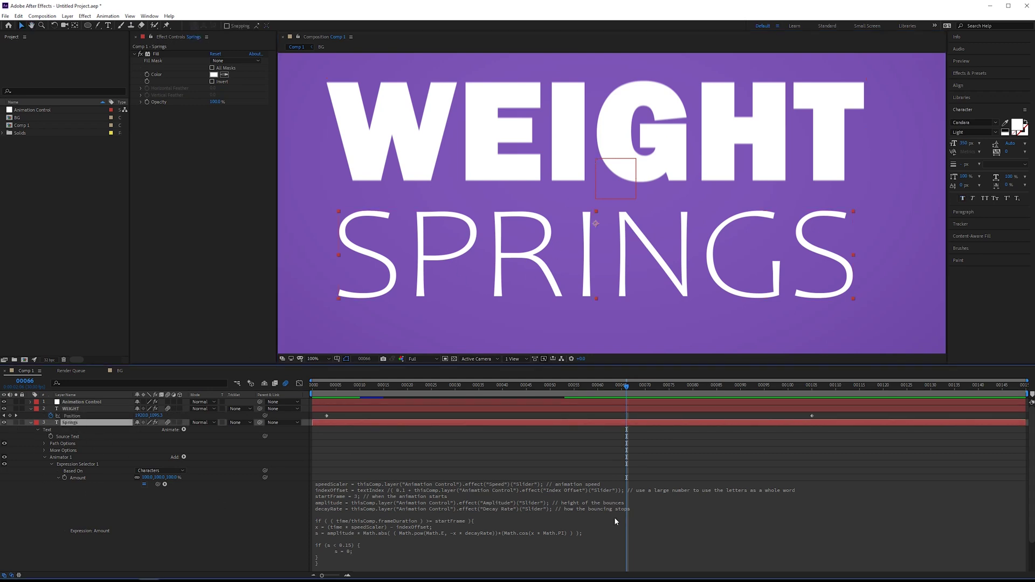
scroll(464, 488, down, 2)
click(354, 490)
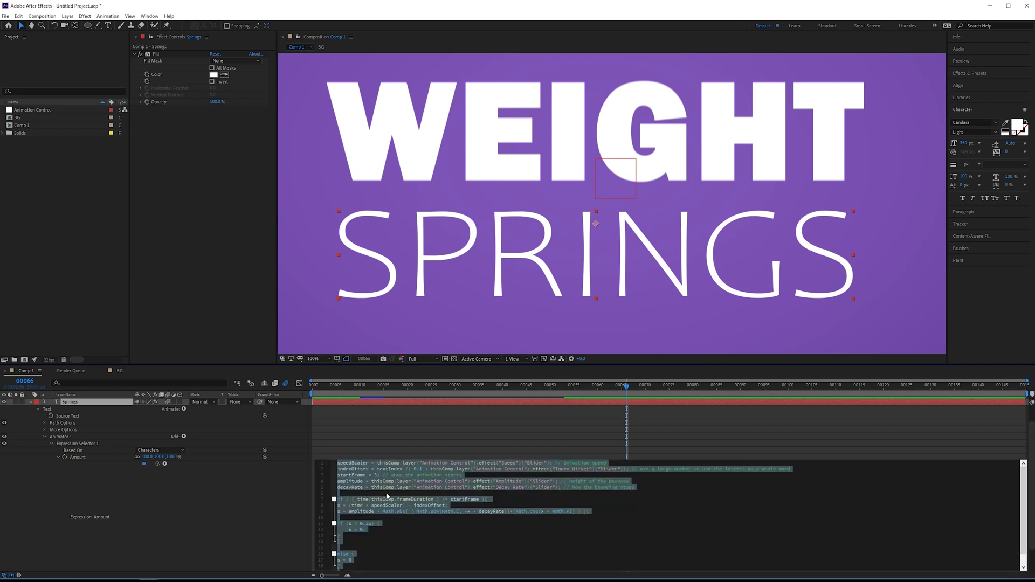
click(350, 477)
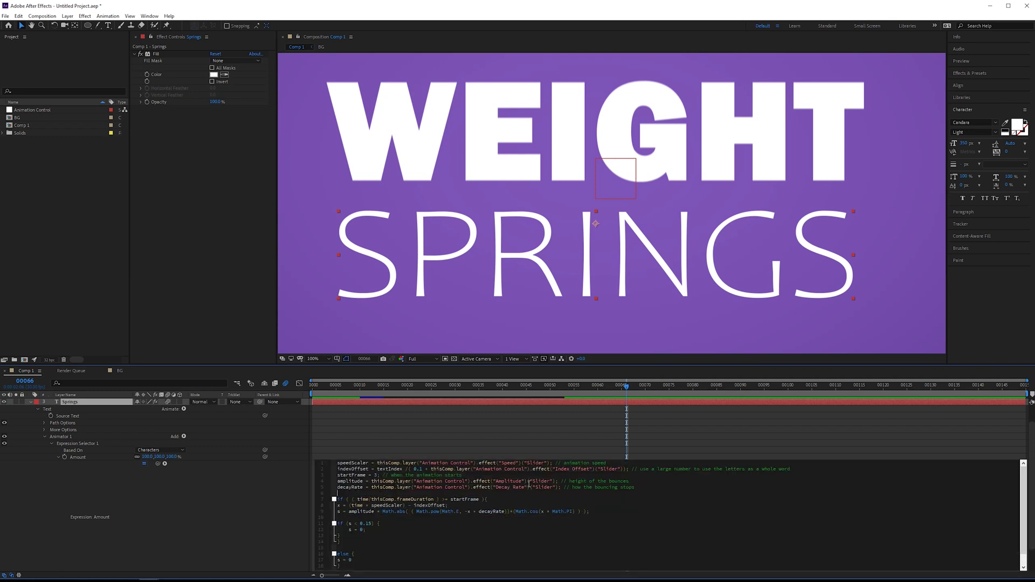
scroll(162, 431, up, 2)
click(86, 401)
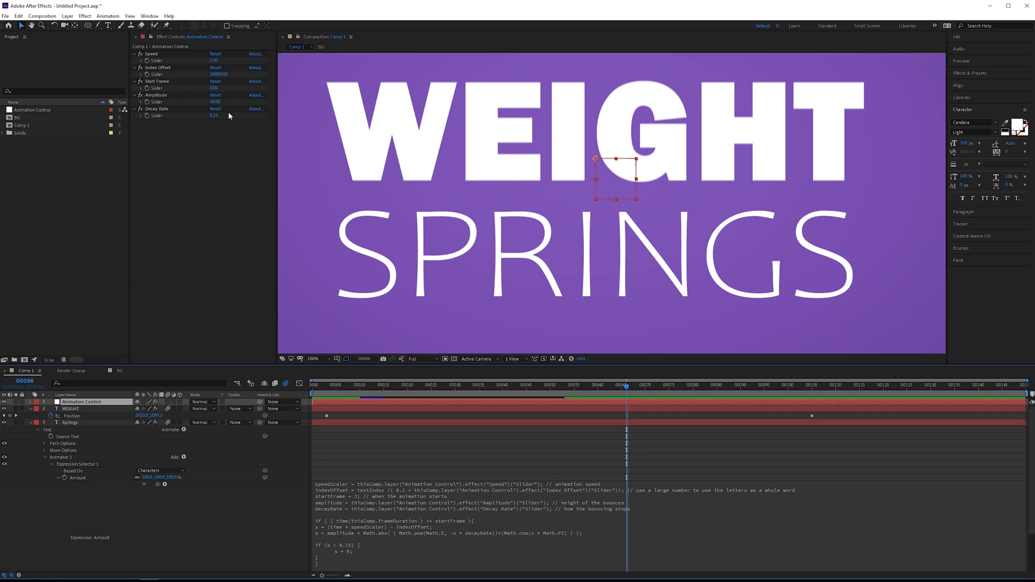
click(71, 422)
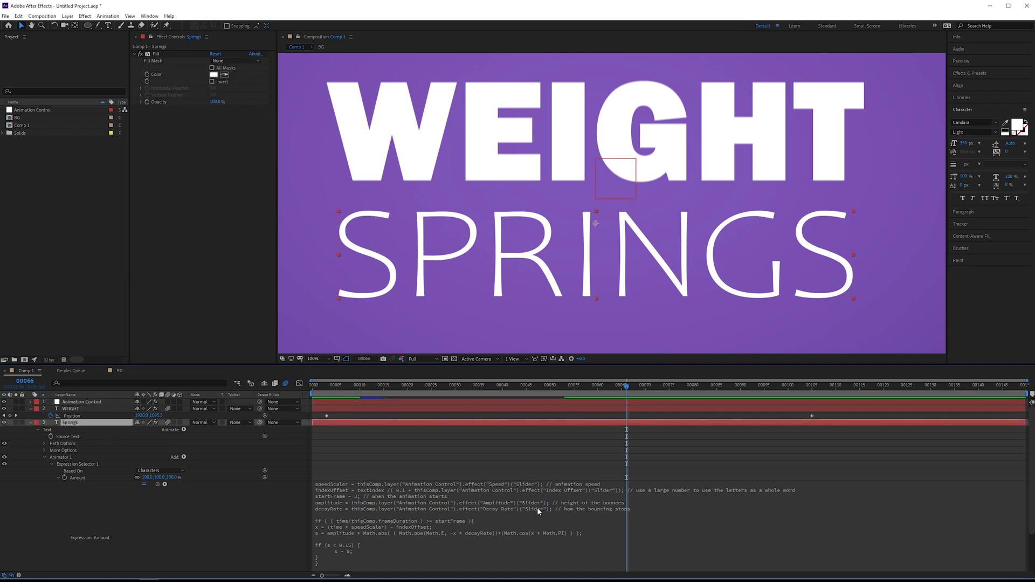
click(563, 511)
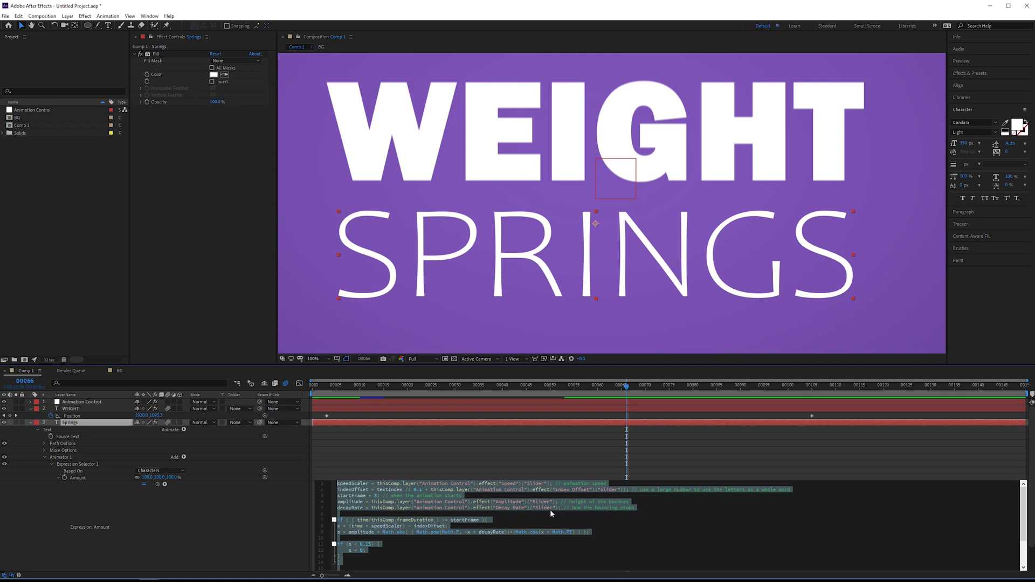
click(558, 508)
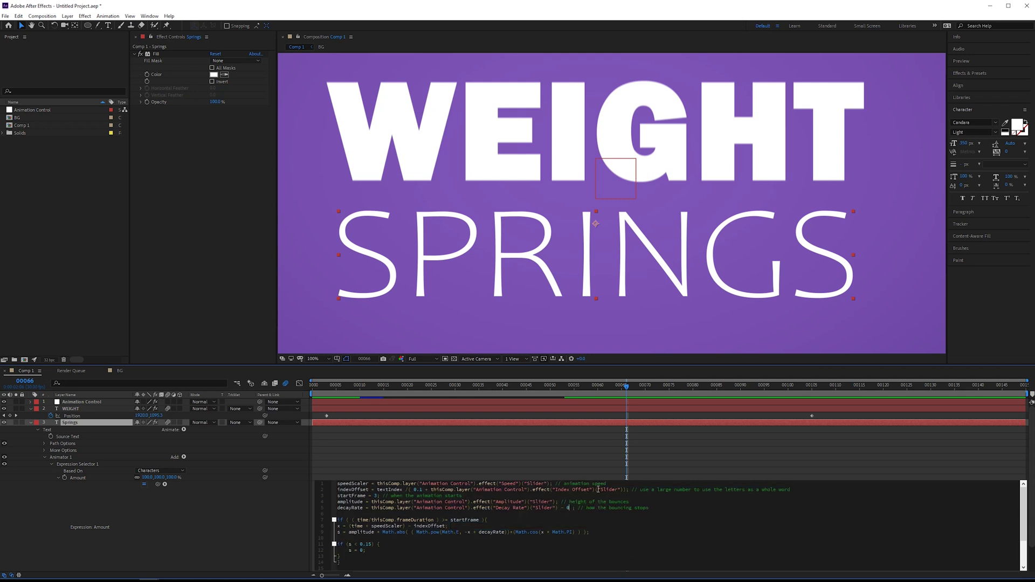
key(KP_Enter)
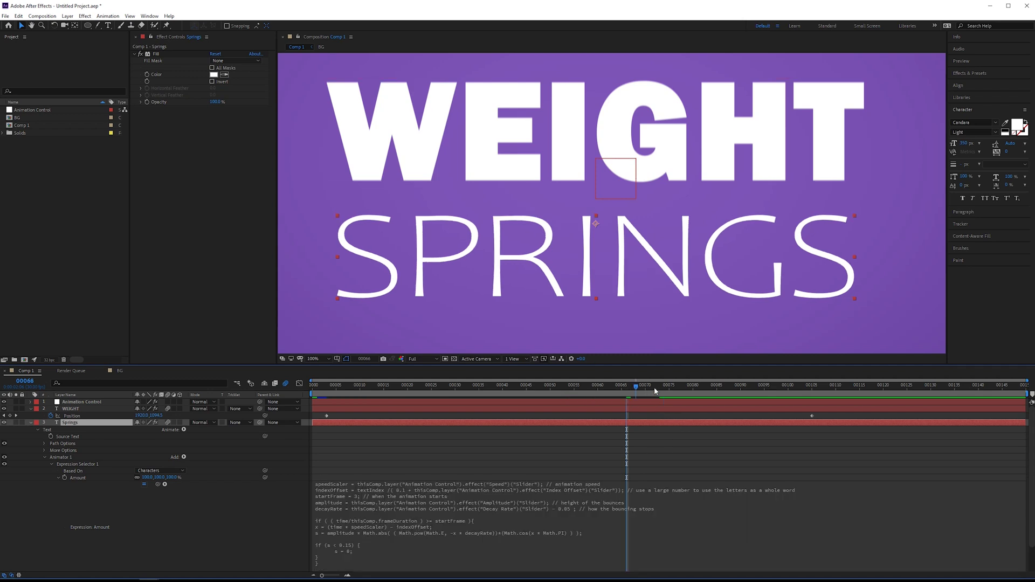
drag(654, 387, 988, 393)
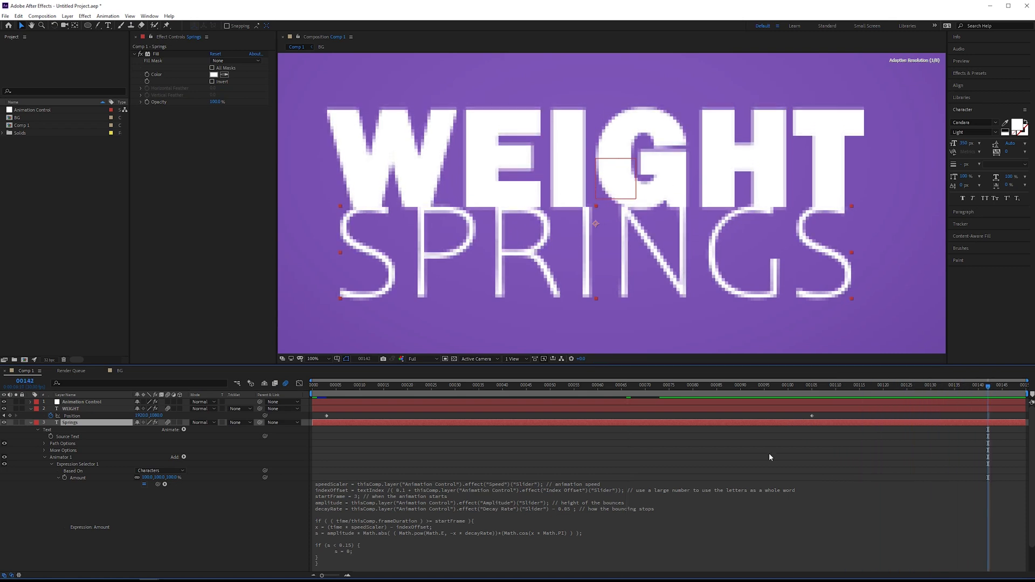
Change the decay offset to 0.025 and preview WEIGHT landing on SPRINGS
click(575, 507)
click(575, 507)
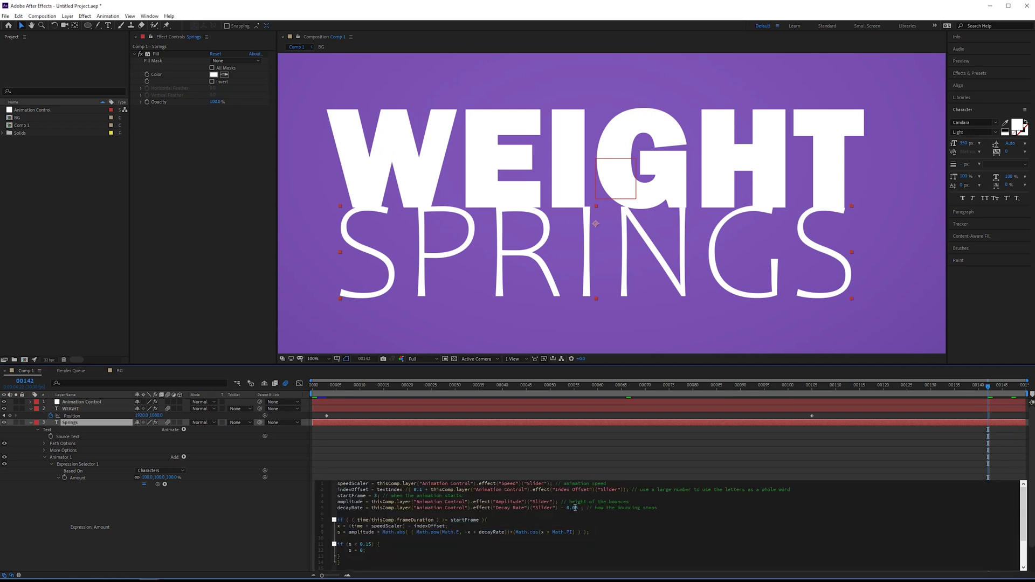
text(2)
key(KP_Enter)
key(space)
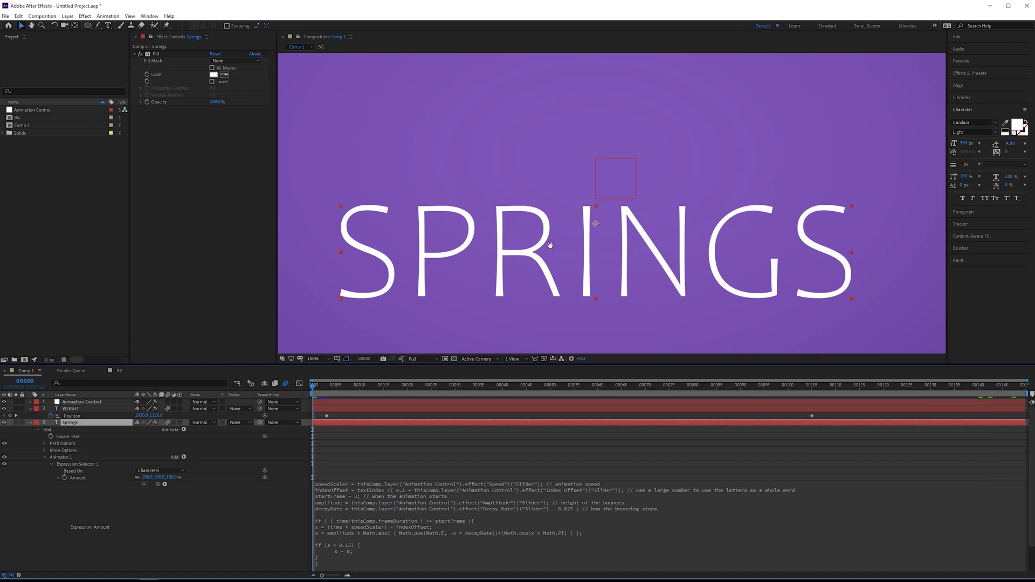
drag(788, 392, 988, 388)
Refine the decay offset to 0.015 and scrub back to check the bounce
click(591, 511)
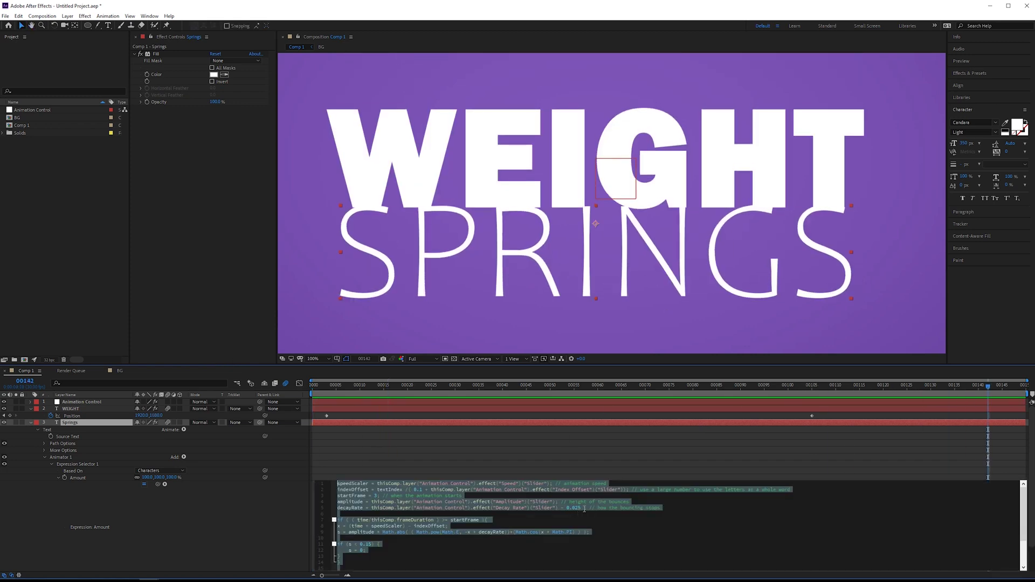
click(600, 496)
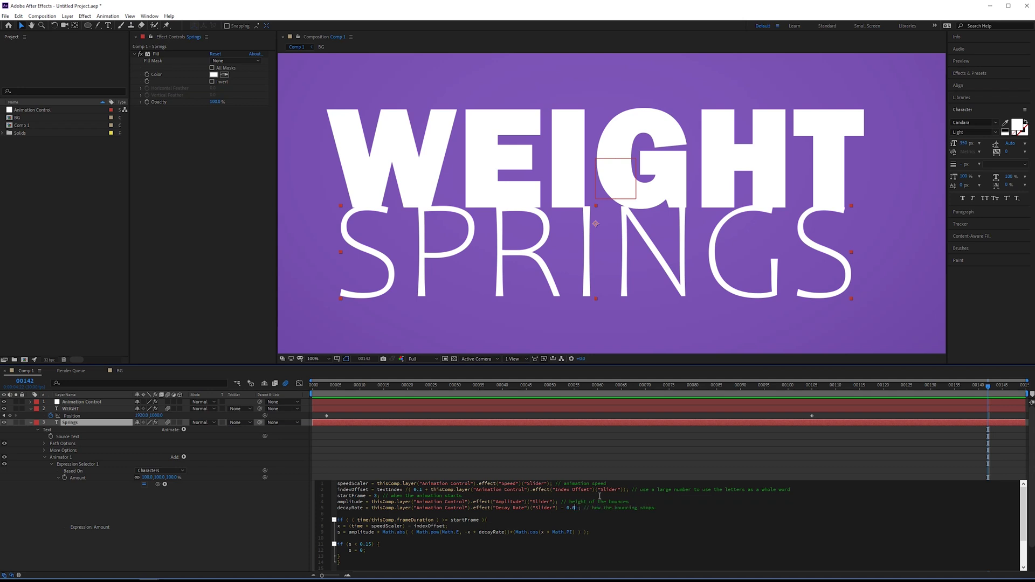
text(5)
key(KP_Enter)
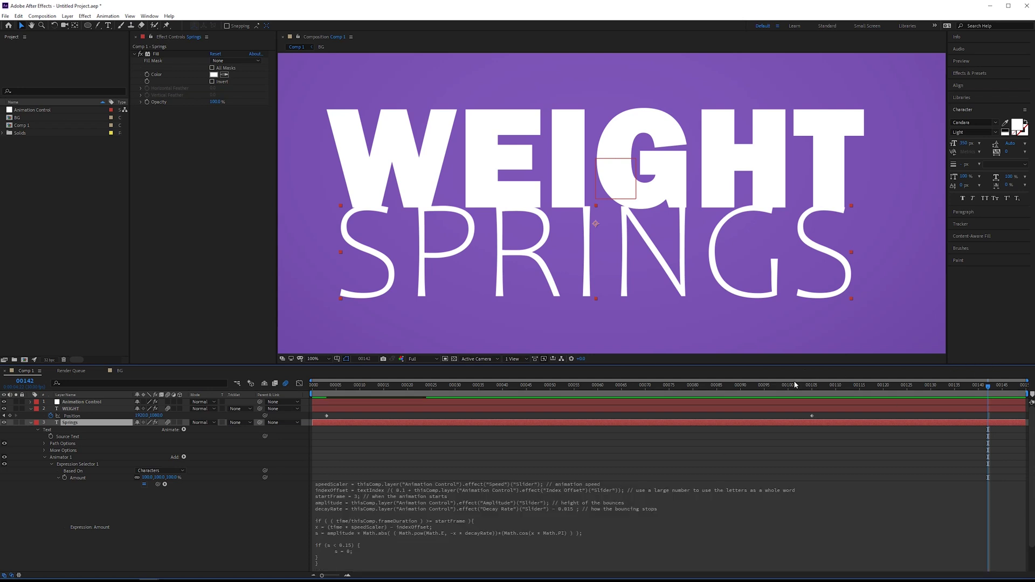
drag(803, 385, 936, 391)
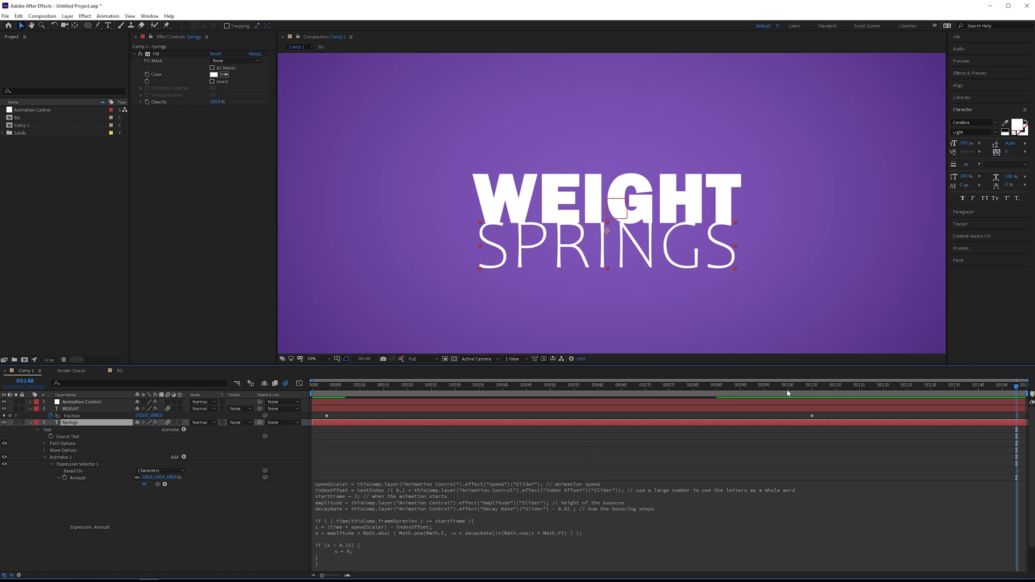
drag(785, 389, 412, 386)
click(345, 386)
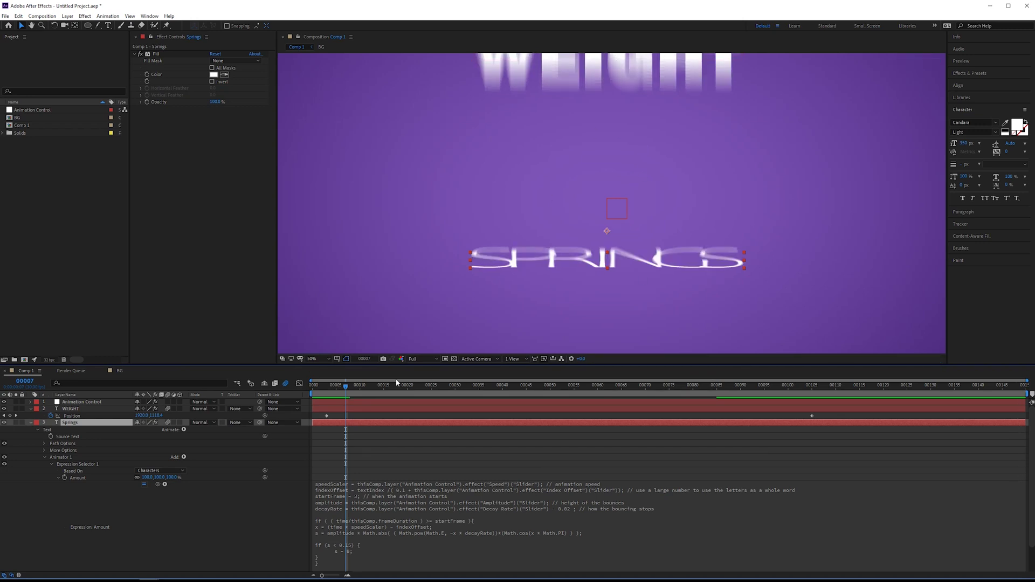
drag(325, 386, 929, 403)
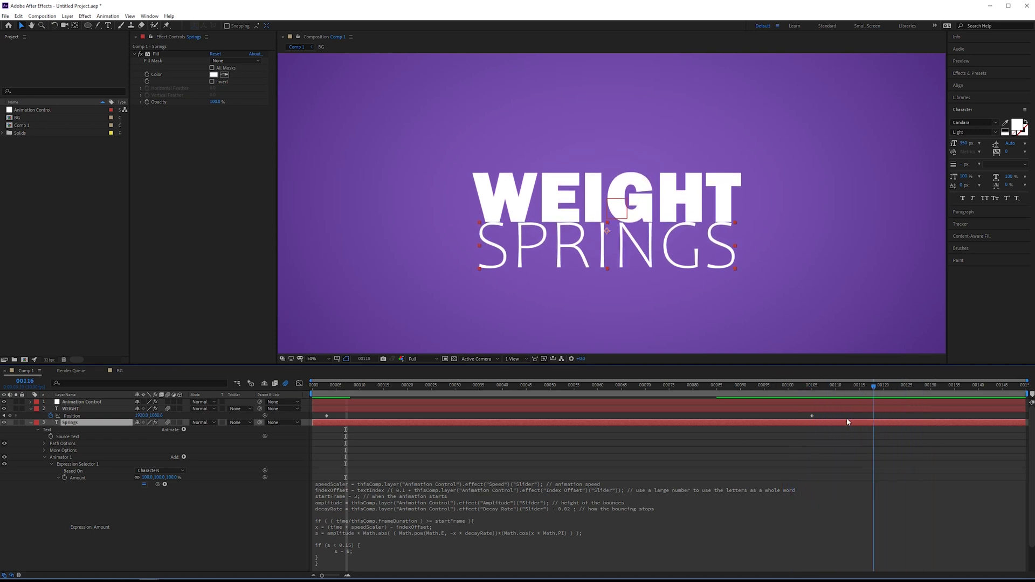
drag(816, 386, 822, 386)
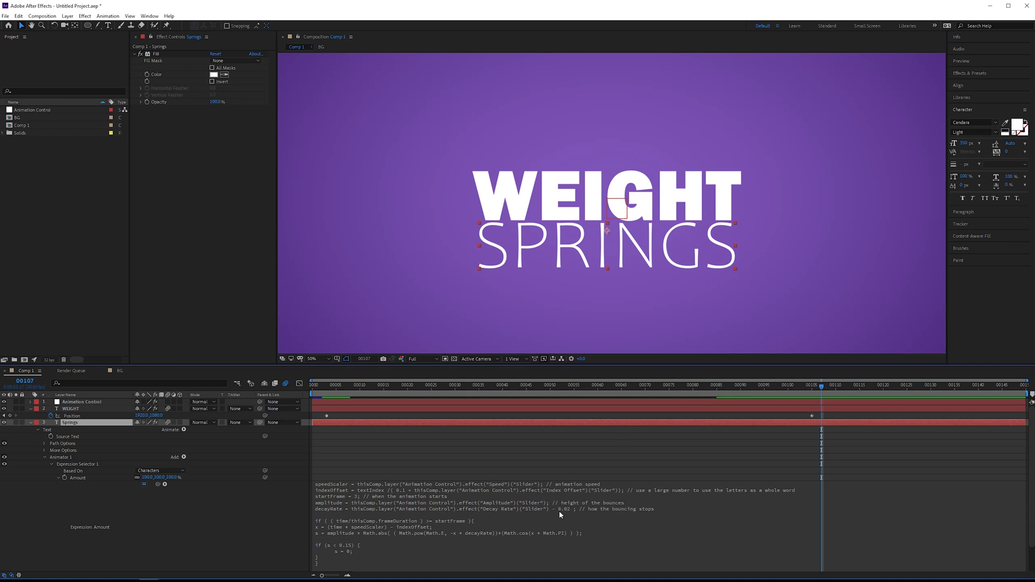
drag(756, 387, 422, 362)
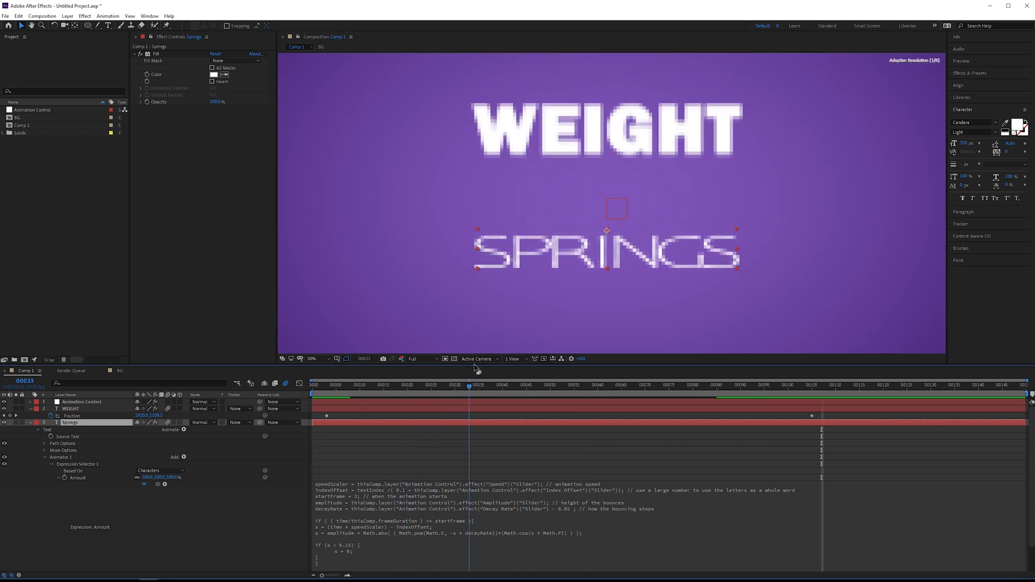
Set the Animation Control Index Offset to 10 and preview the staggered letter drop
click(474, 385)
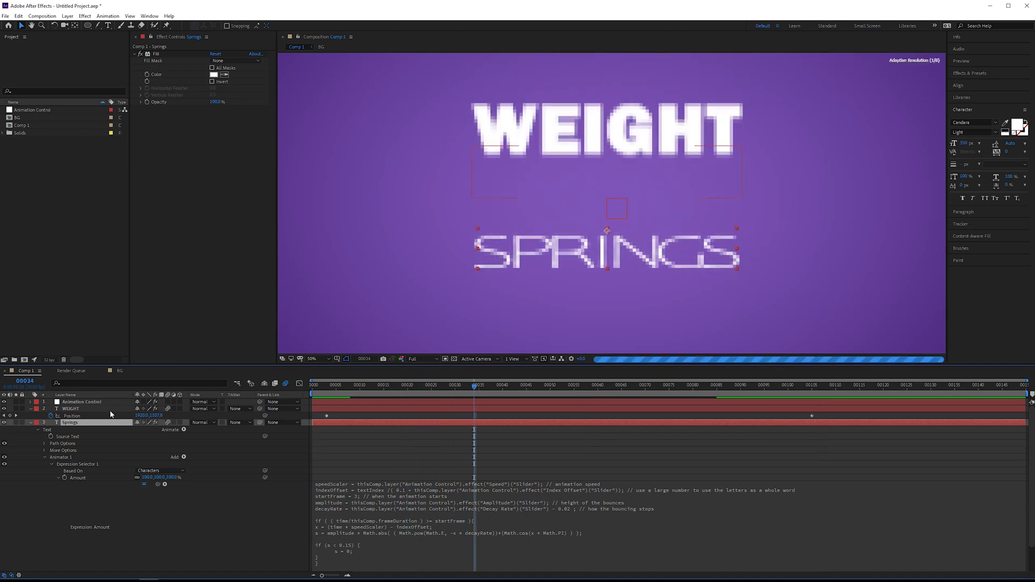
click(81, 401)
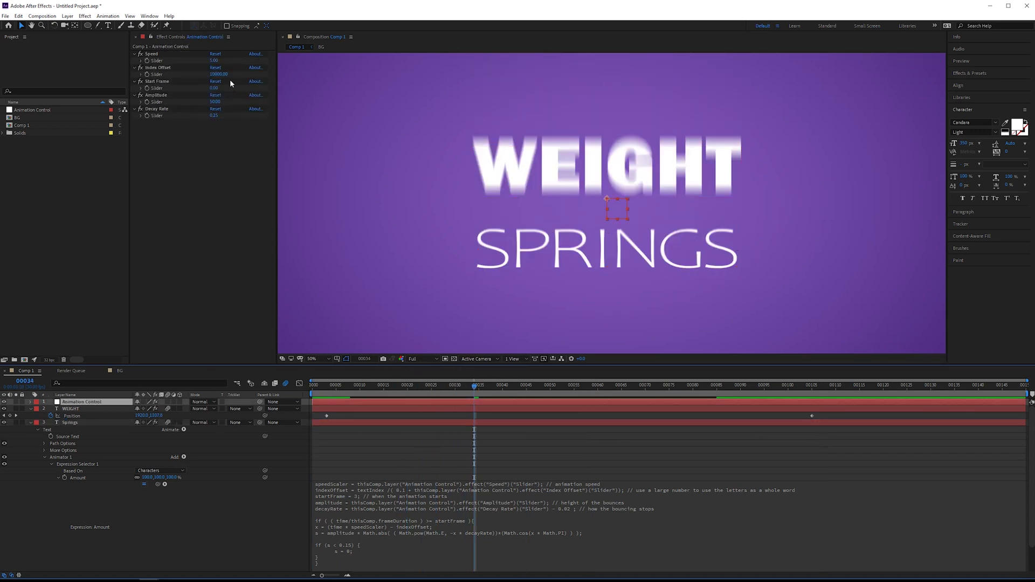
click(218, 74)
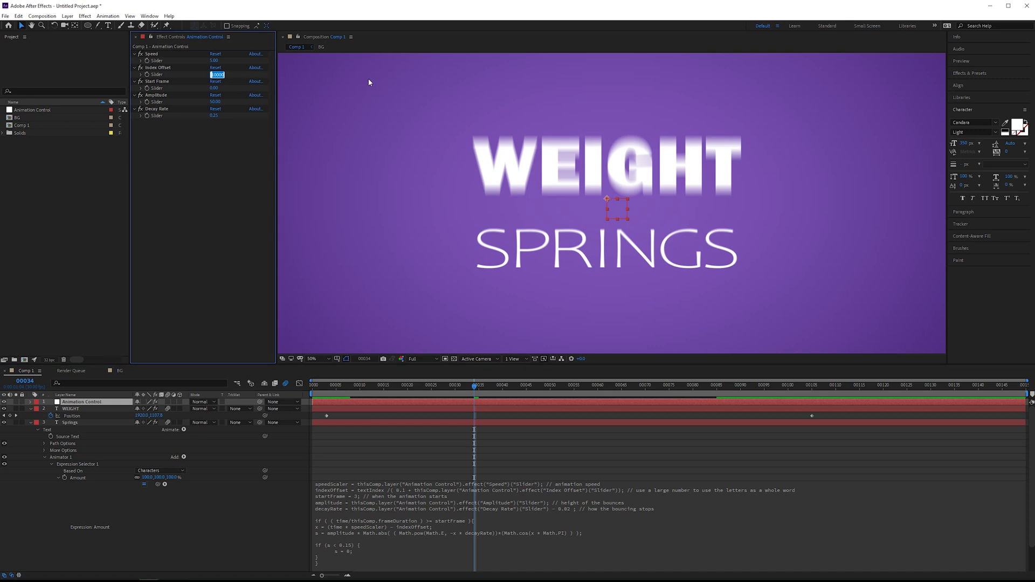
text(10)
key(Return)
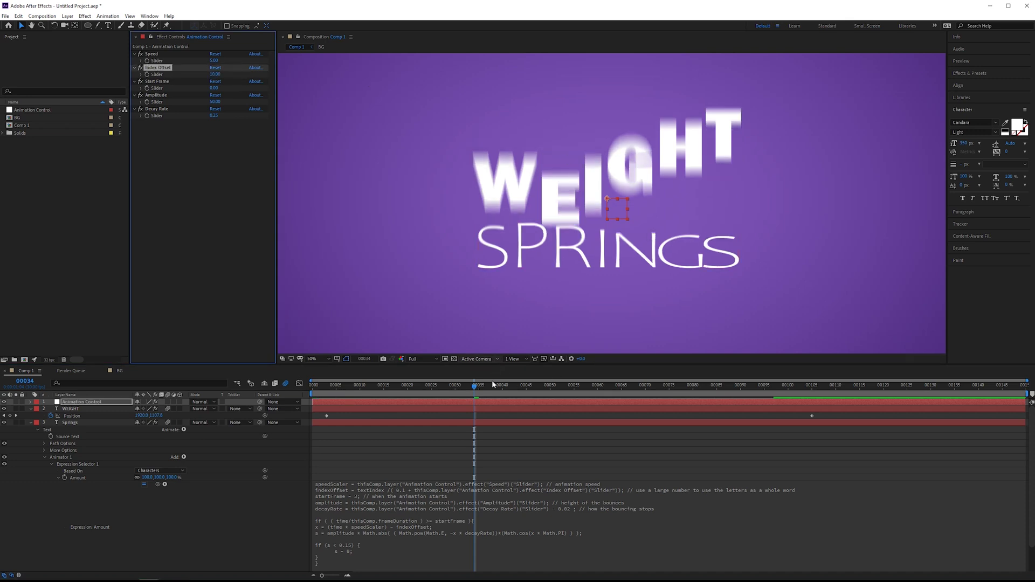
drag(468, 387, 289, 399)
key(space)
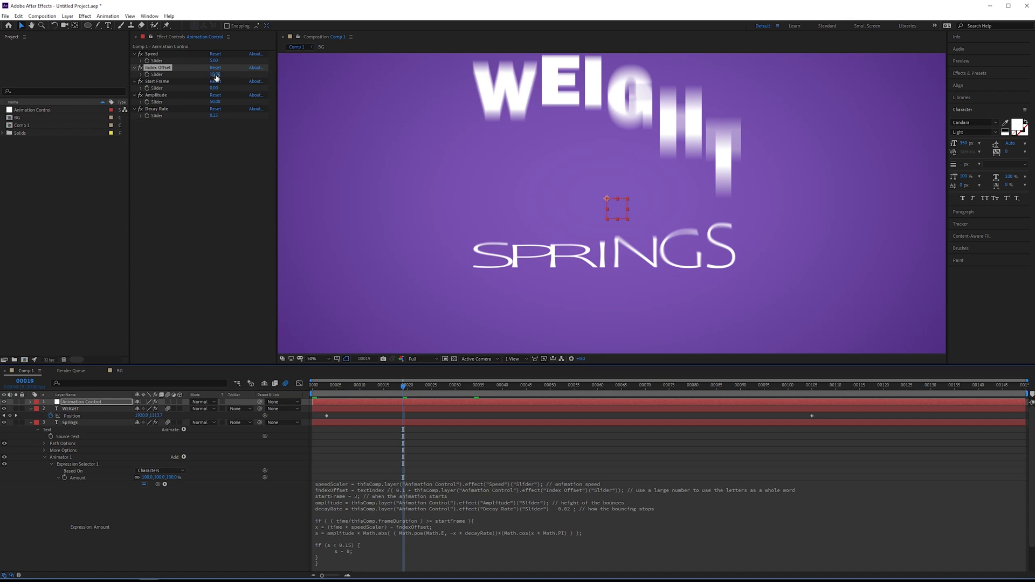
Raise Index Offset to 20, preview the stagger again, then set it to 100
click(215, 74)
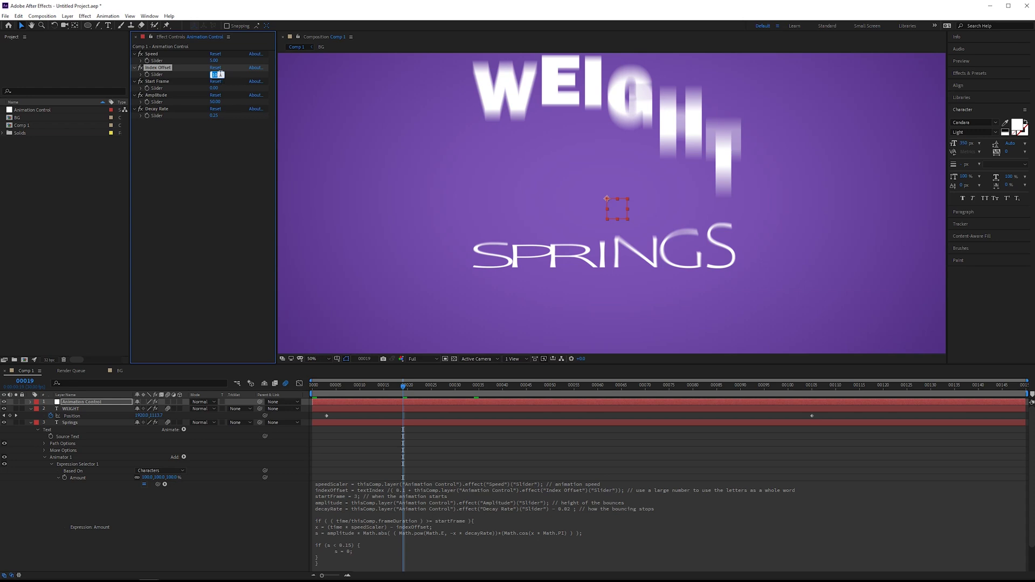
key(Return)
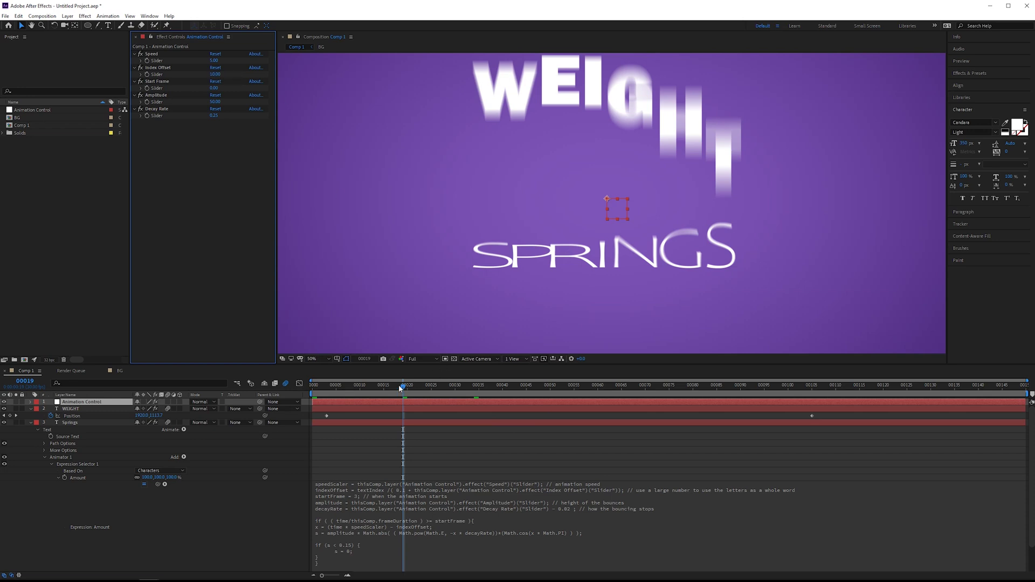
key(space)
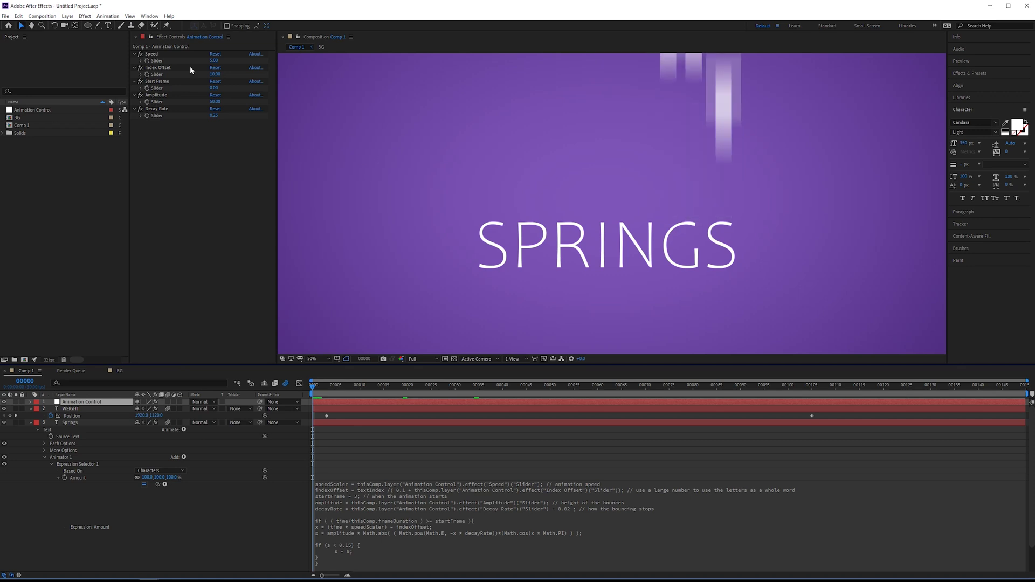
key(space)
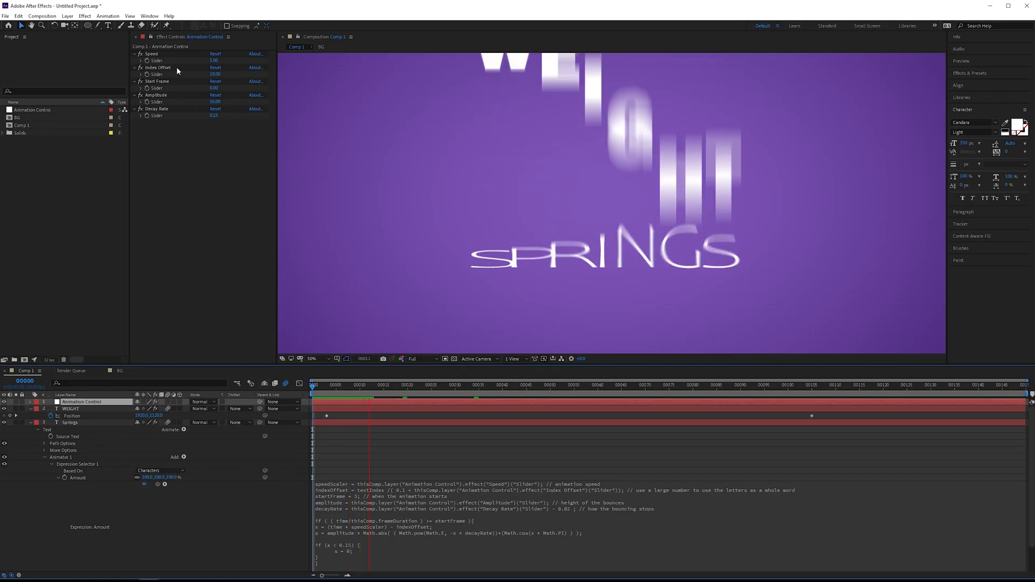
click(215, 74)
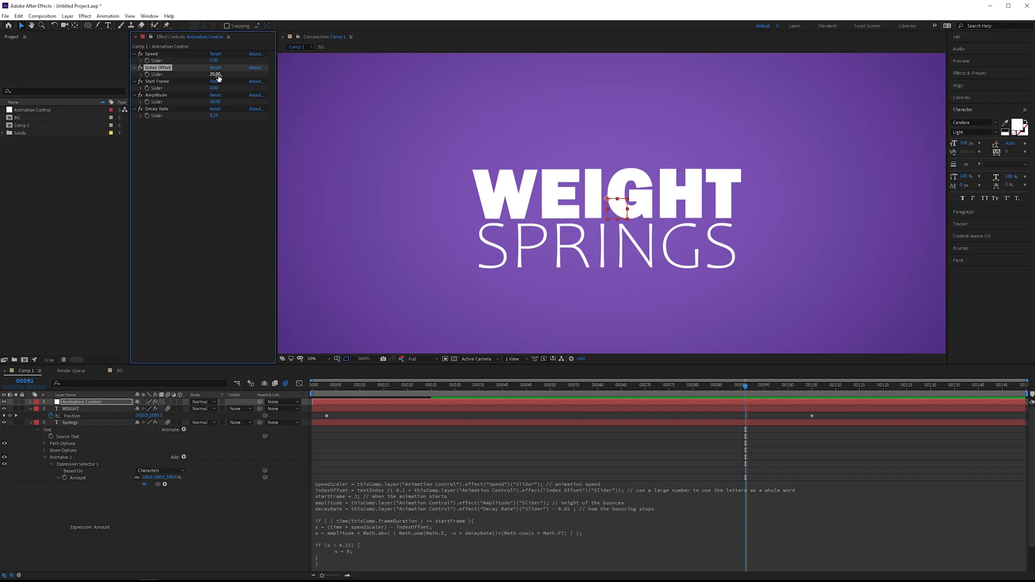
drag(219, 78, 218, 76)
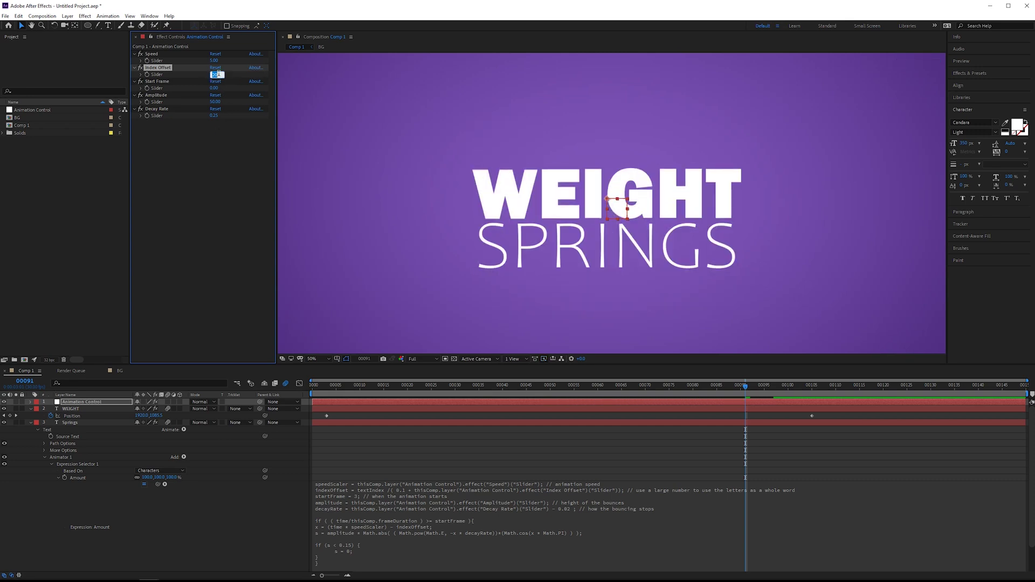
click(216, 74)
Set Index Offset to 100 and scrub back to preview WEIGHT falling as one word
text(100)
key(Return)
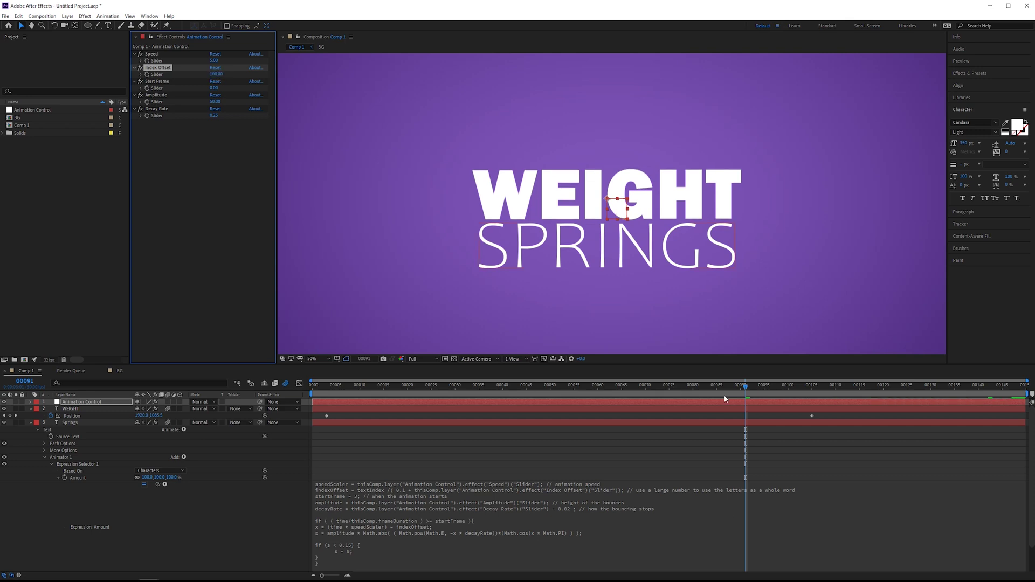
drag(745, 389, 399, 413)
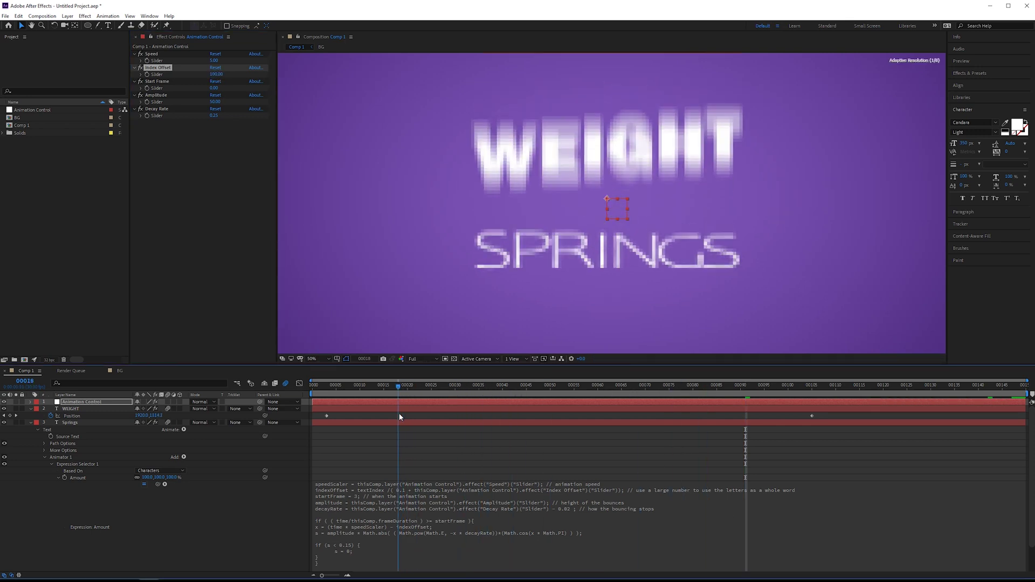